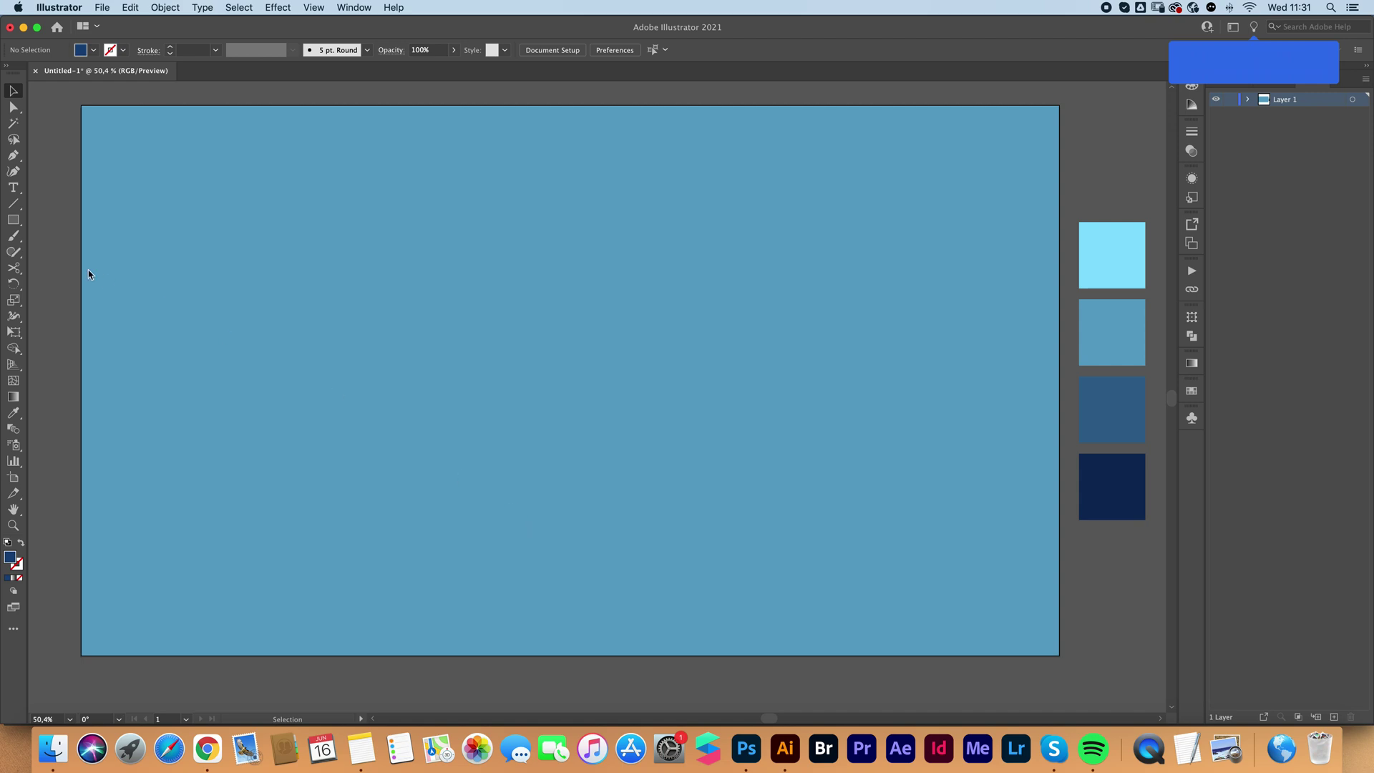
- Draw a tall dark blue ellipse on the artboard with the Ellipse tool
click(13, 220)
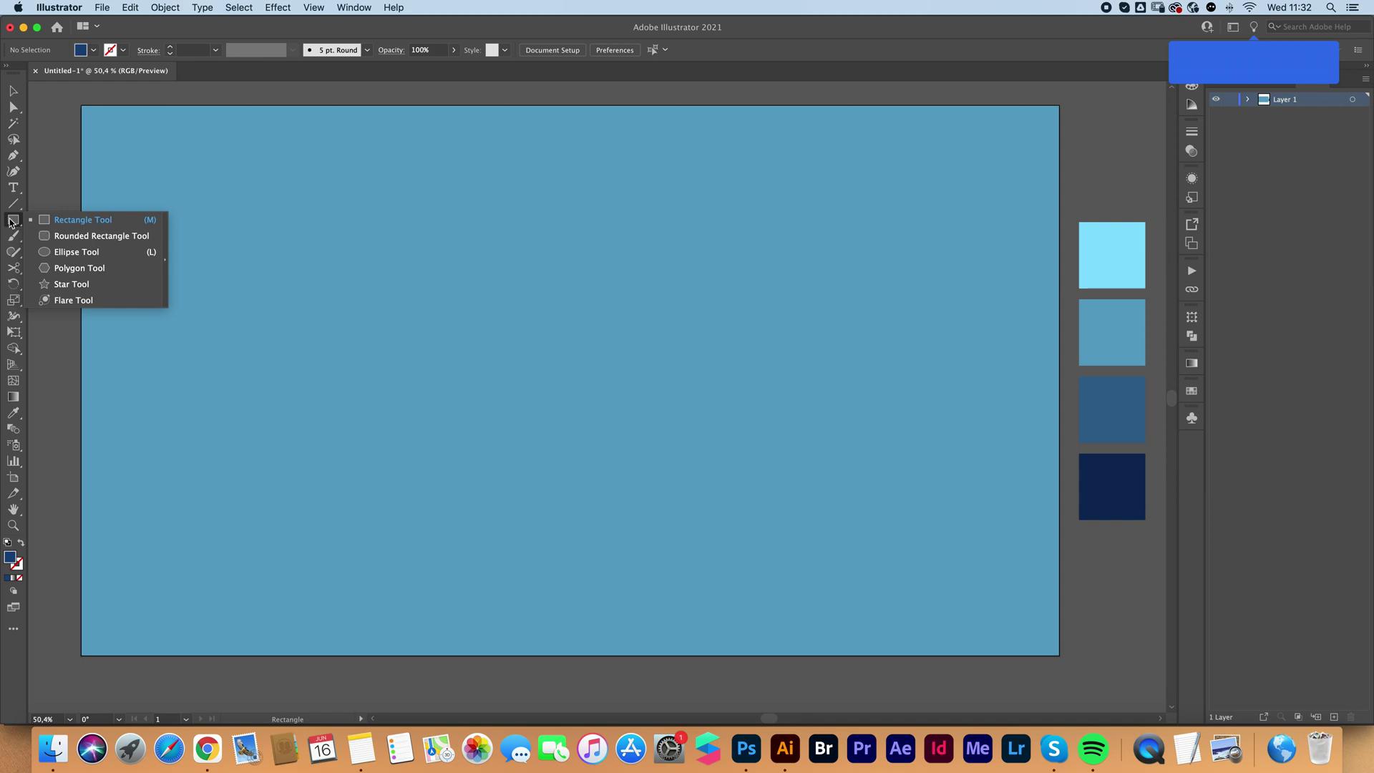
click(75, 252)
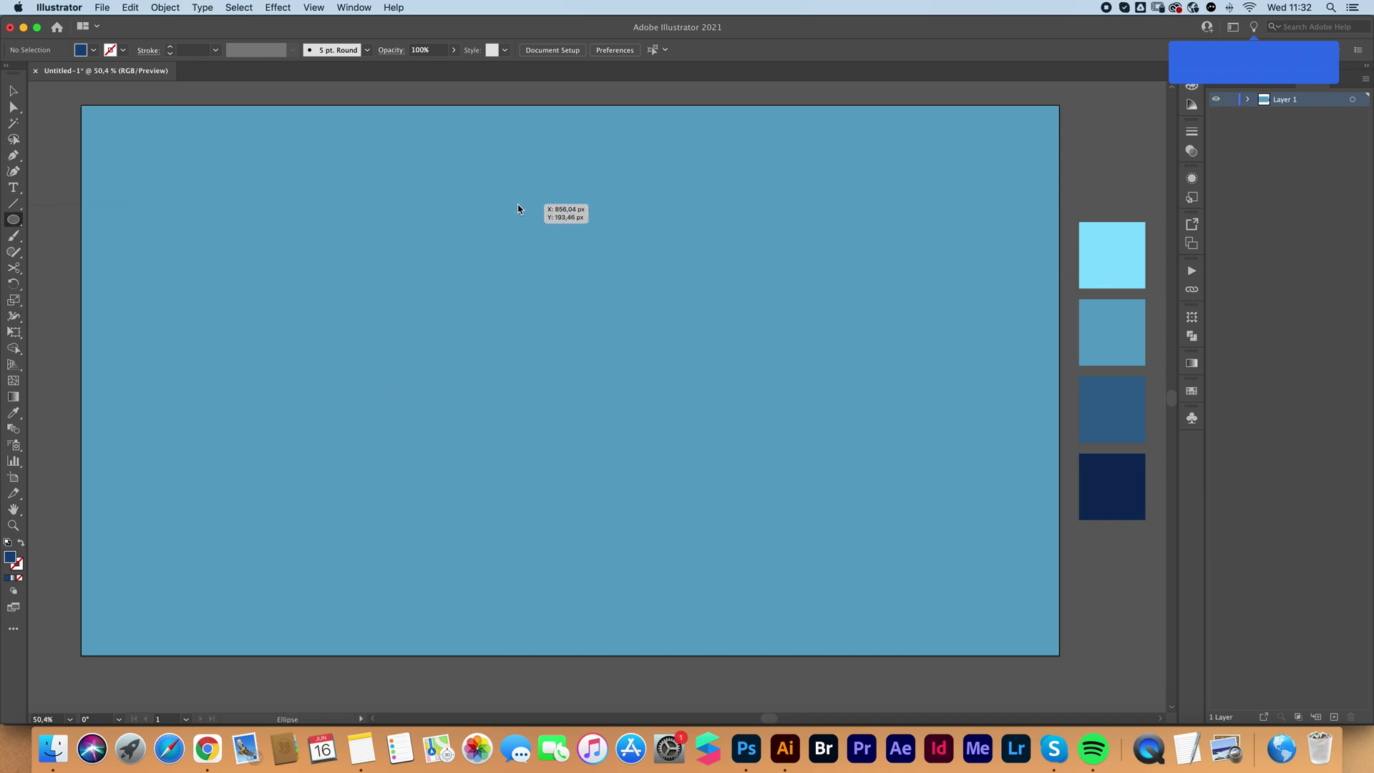
drag(525, 190, 695, 597)
- Centre the ellipse on the artboard and make a smaller 167 × 394 px copy sharing its bottom point
key(v)
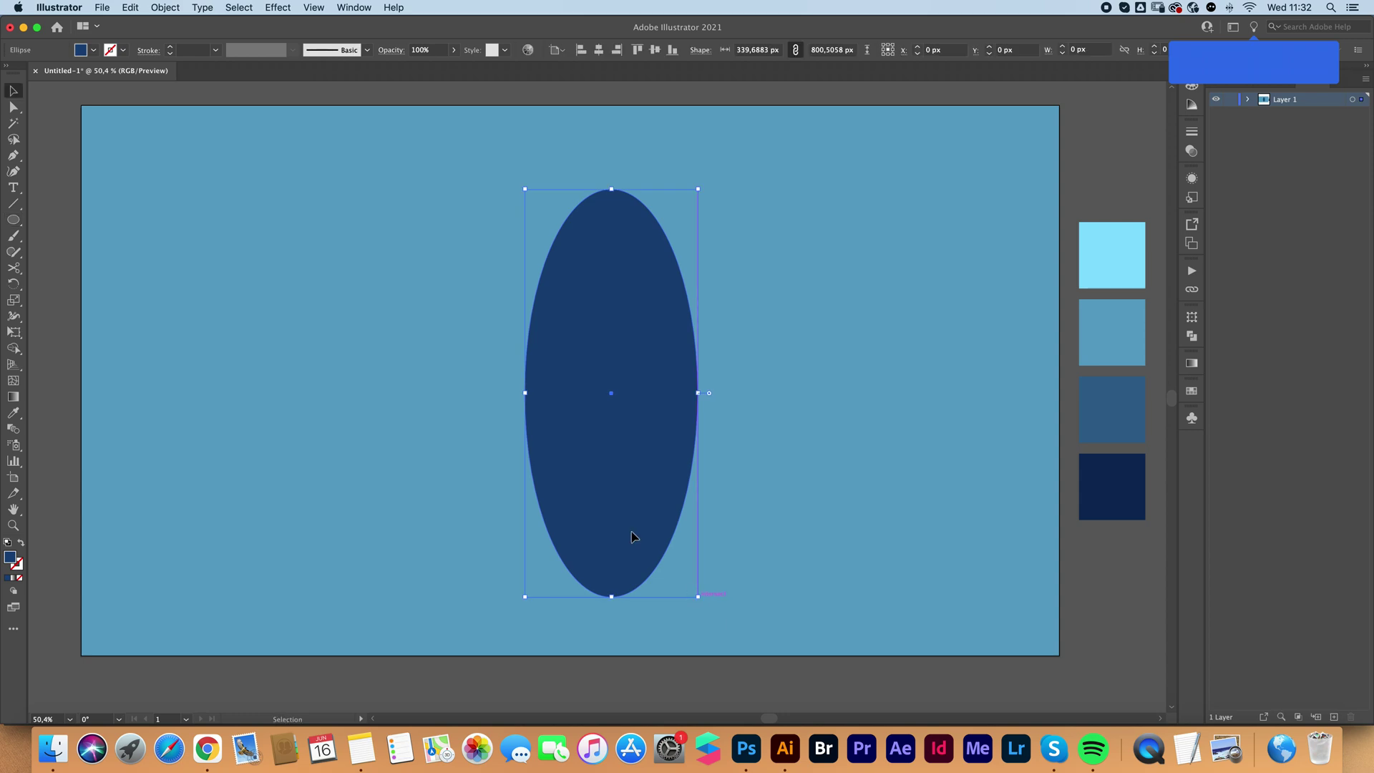
drag(629, 528, 583, 512)
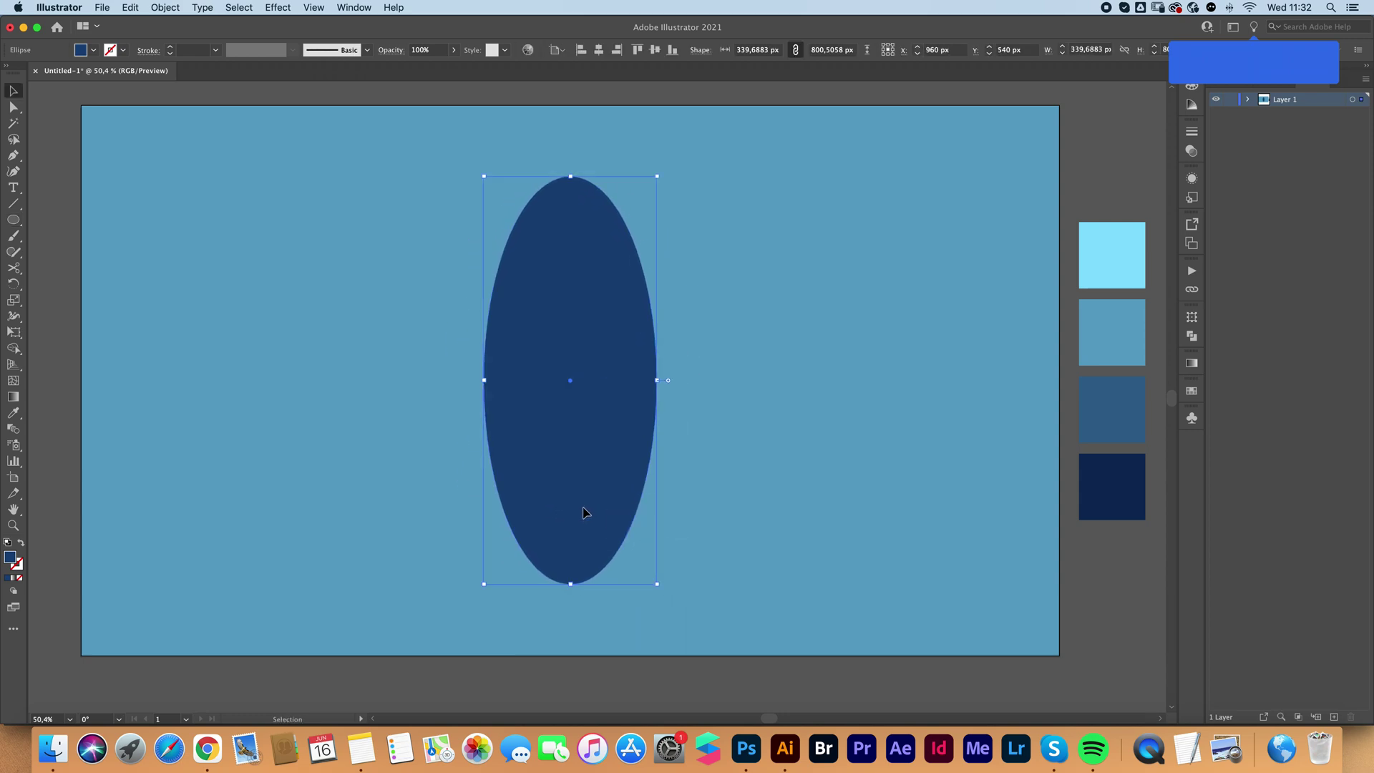
key(a)
drag(585, 511, 613, 492)
key(v)
drag(571, 177, 570, 385)
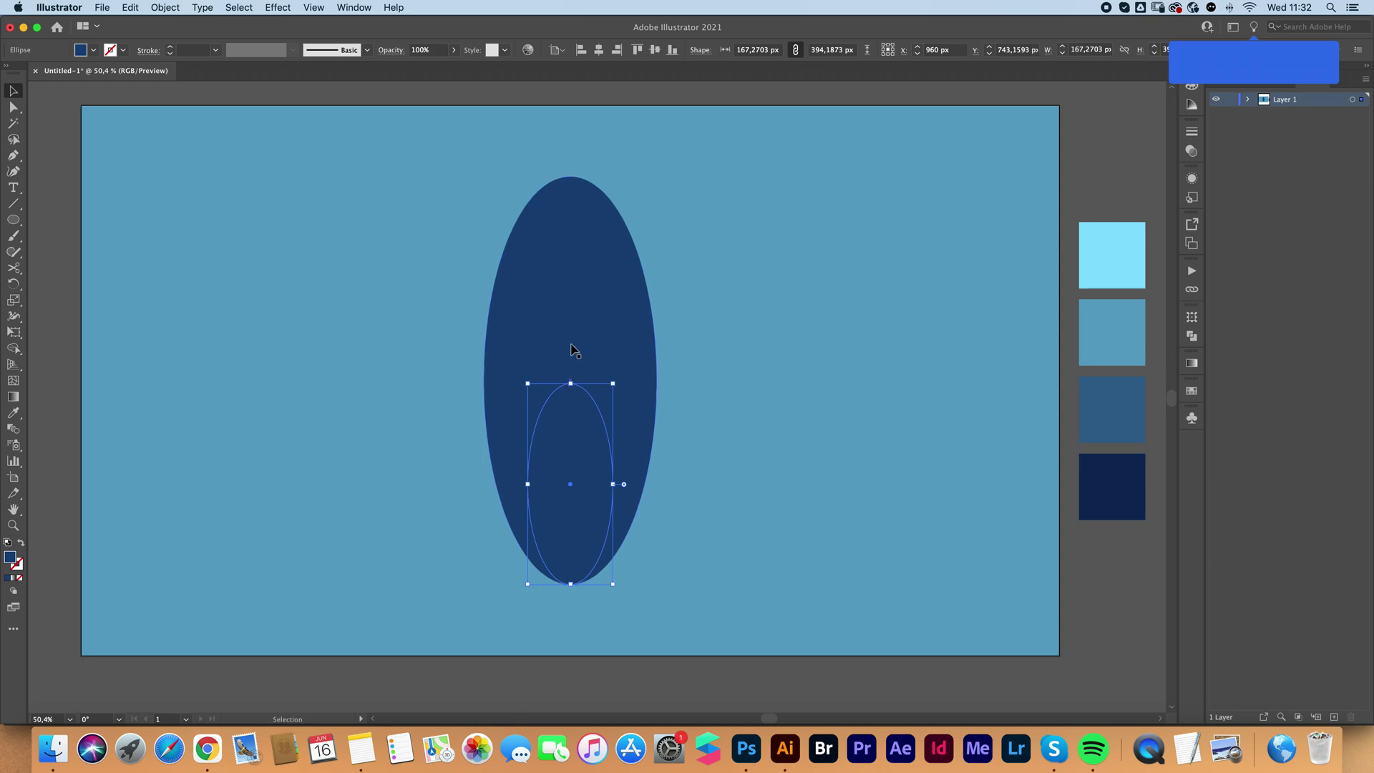
- Eyedropper the artboard's light blue onto the large ellipse, then select both ellipses
click(562, 287)
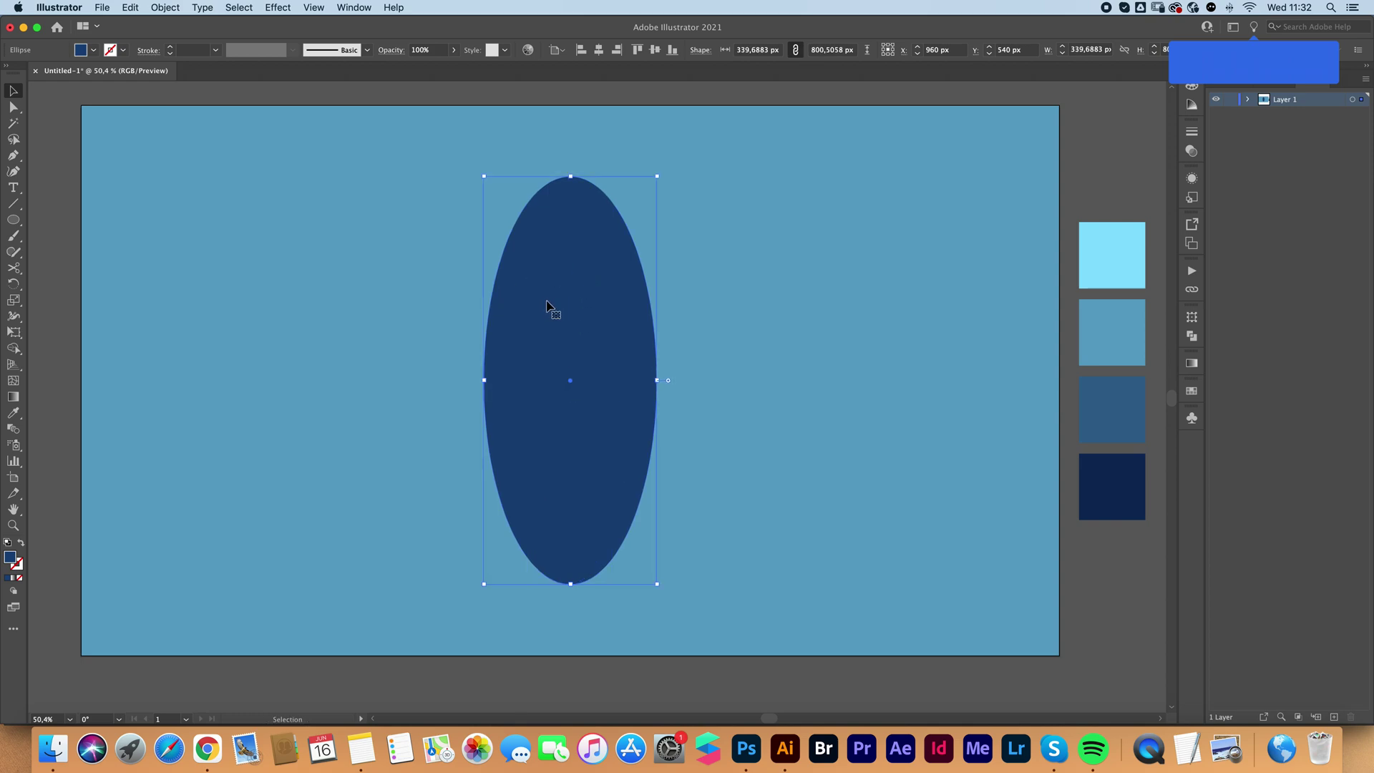
key(i)
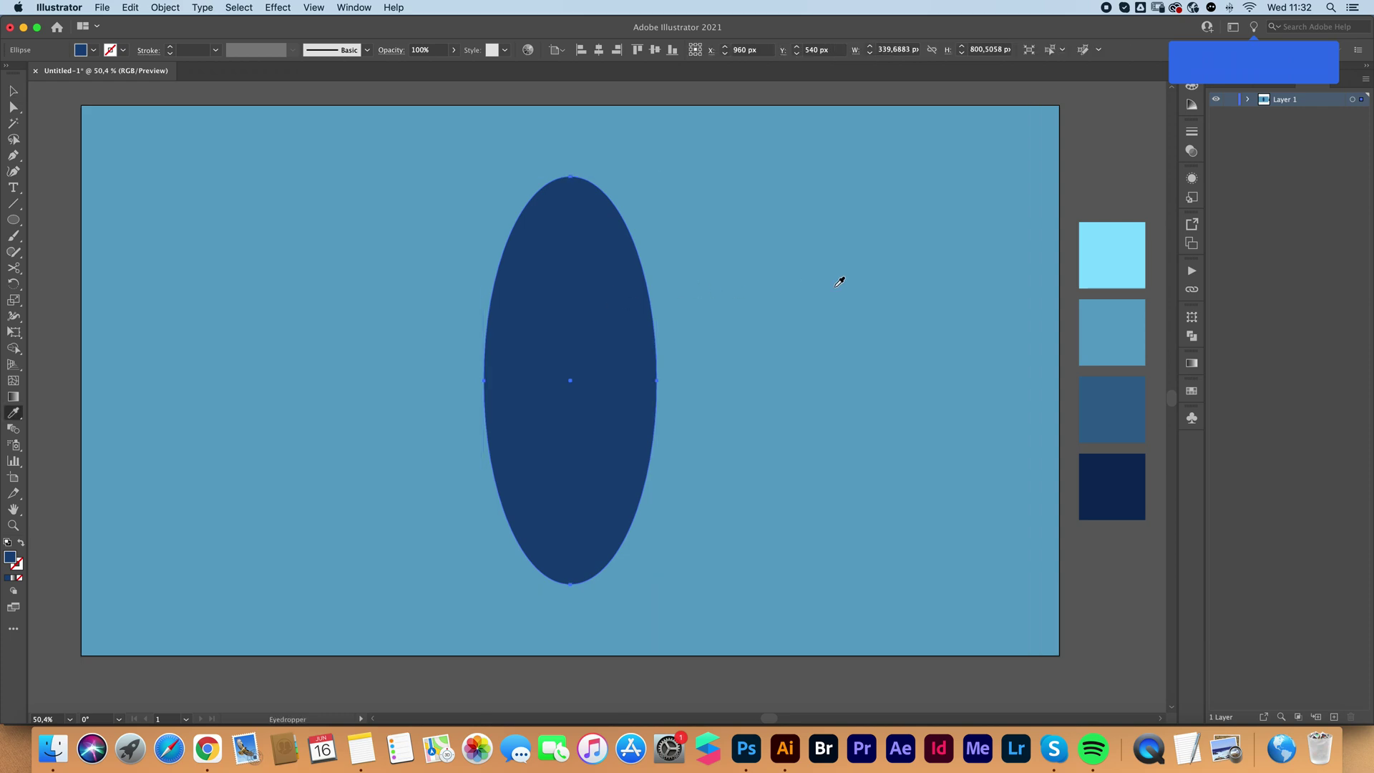
click(888, 284)
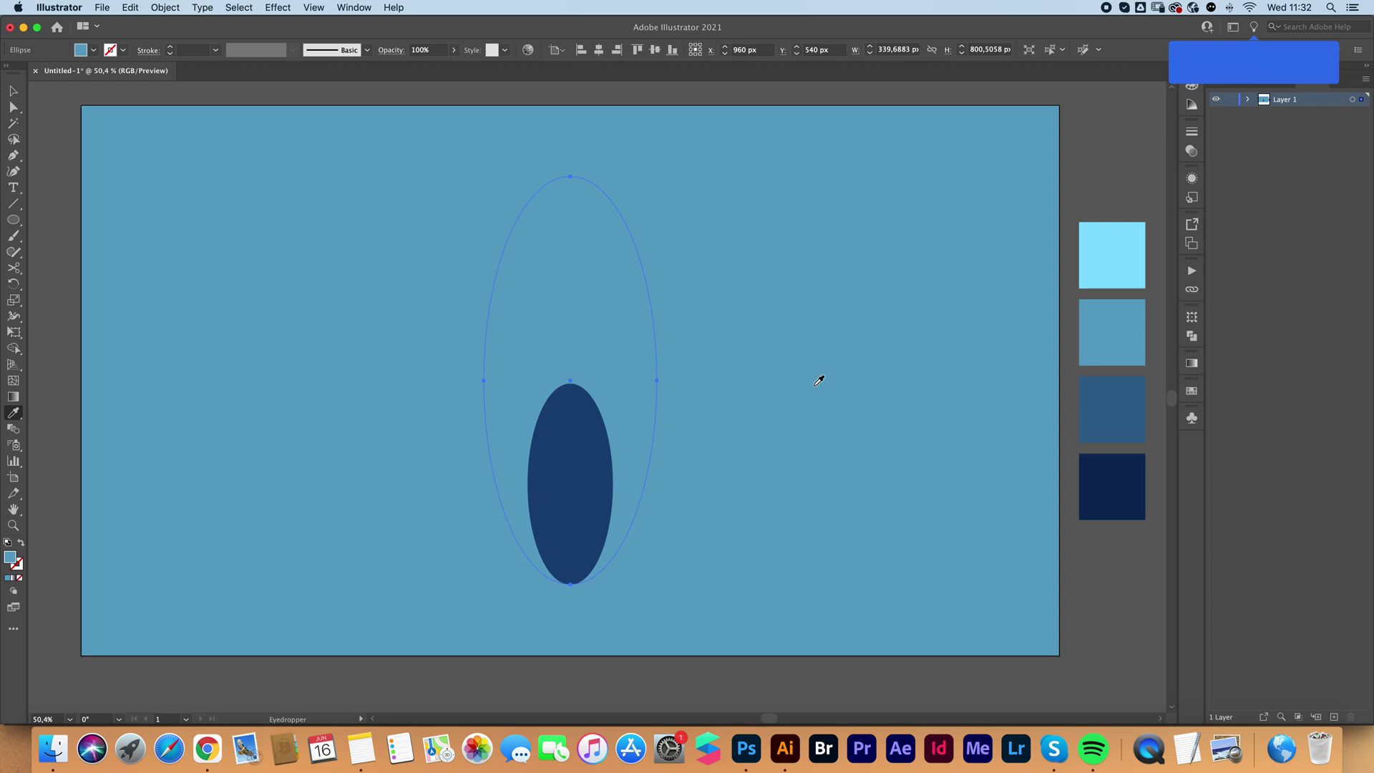
key(v)
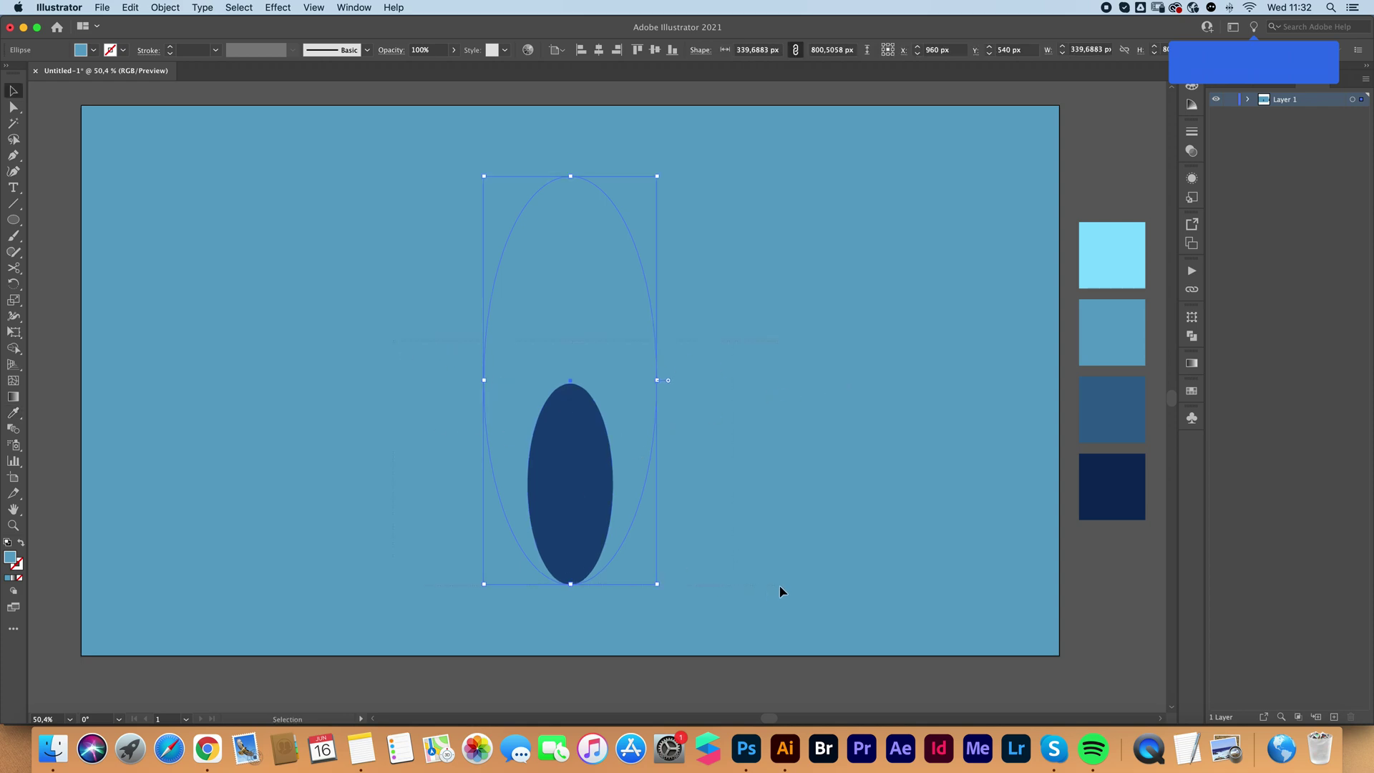
key(super+a)
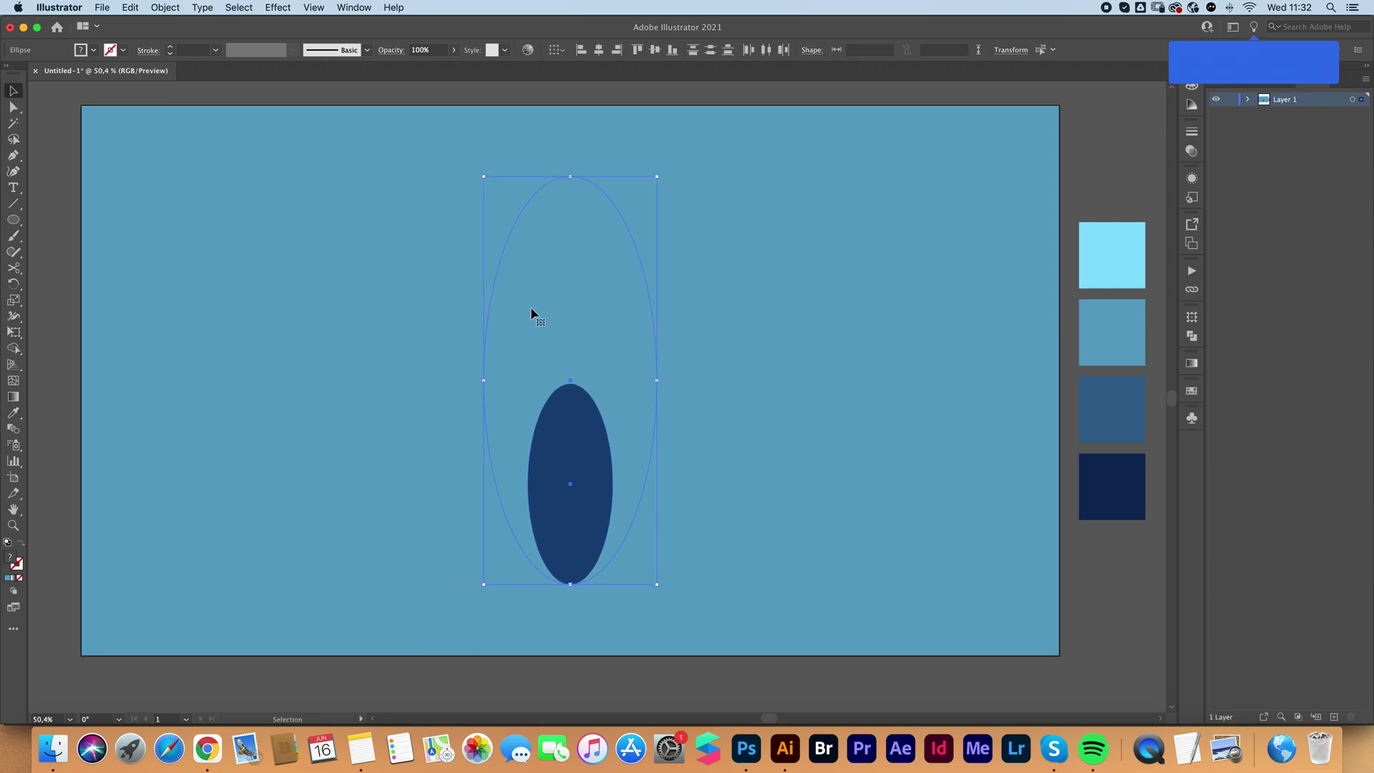
- Set the Blend tool spacing to Specified Steps with 100 steps
double_click(14, 429)
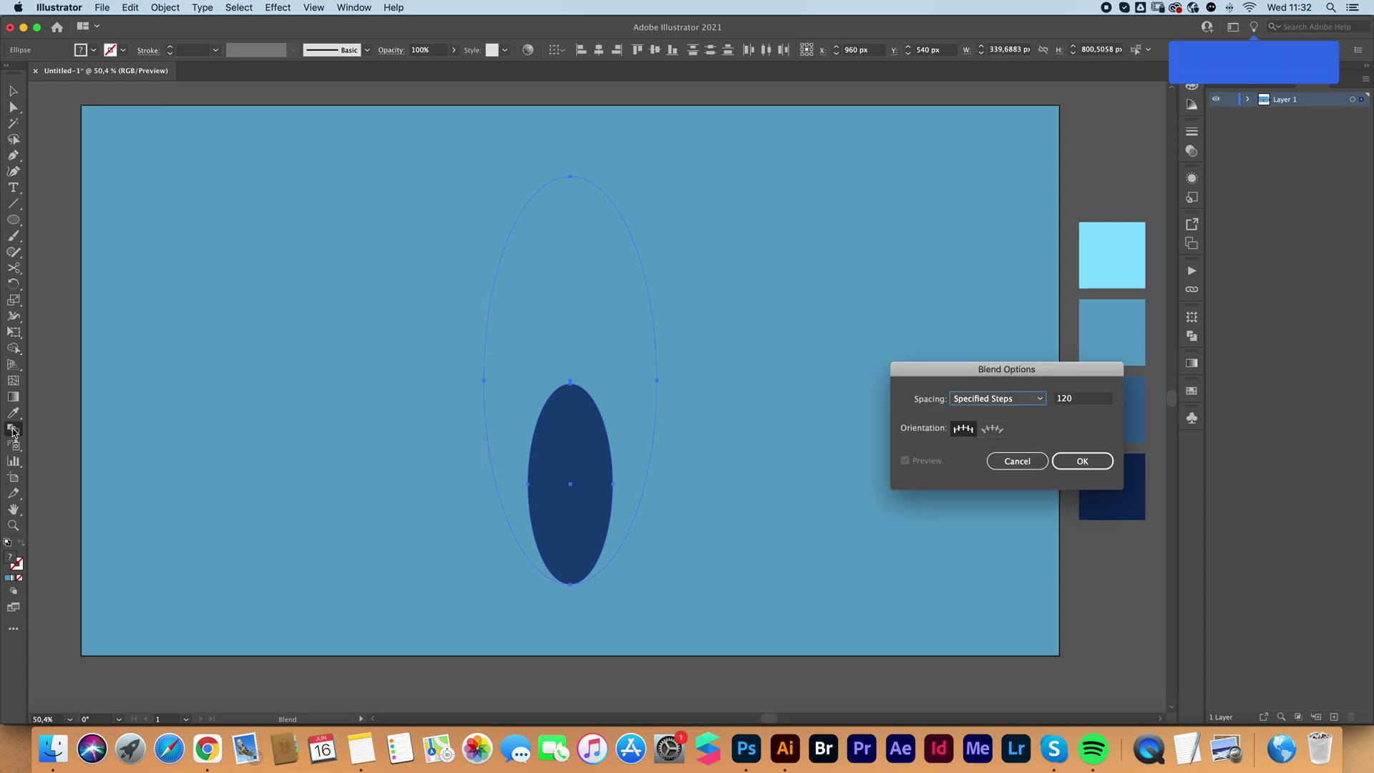
click(1006, 399)
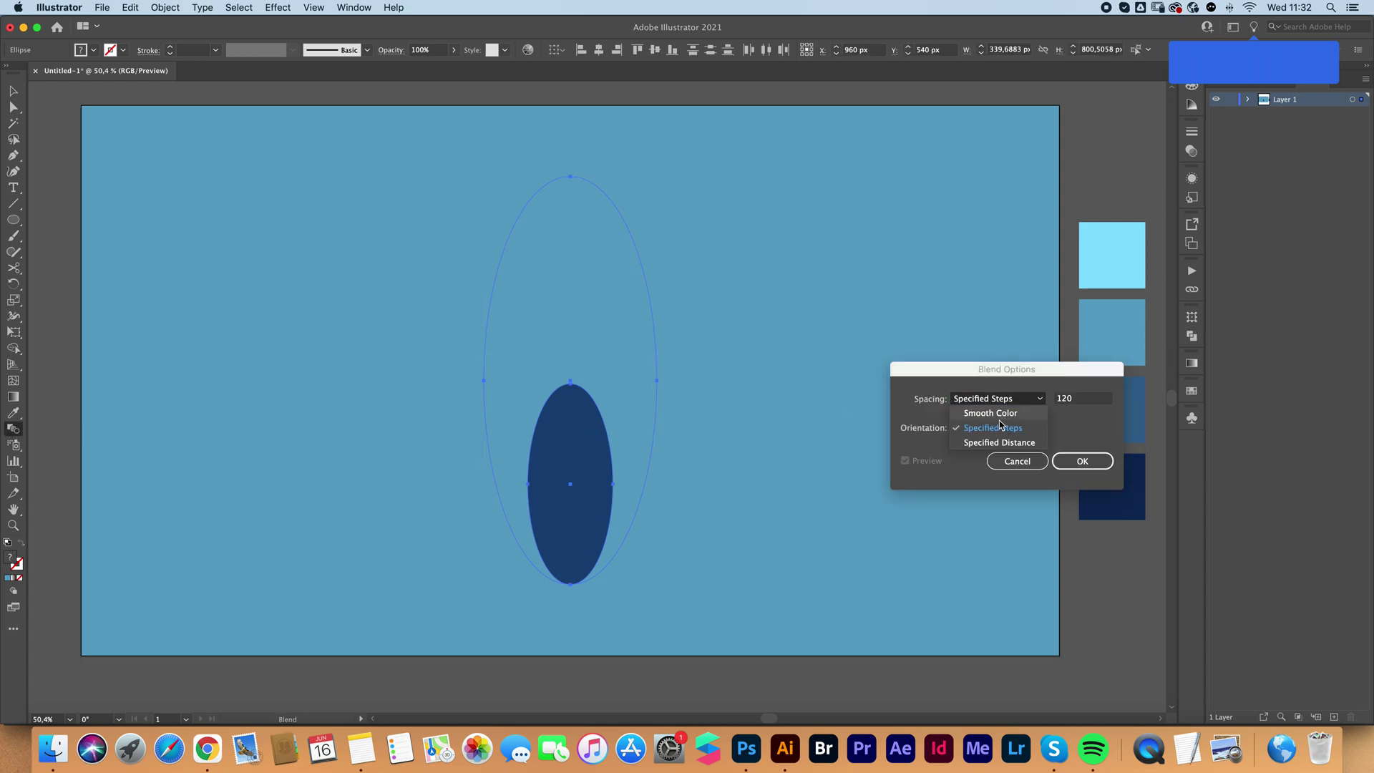
click(1001, 429)
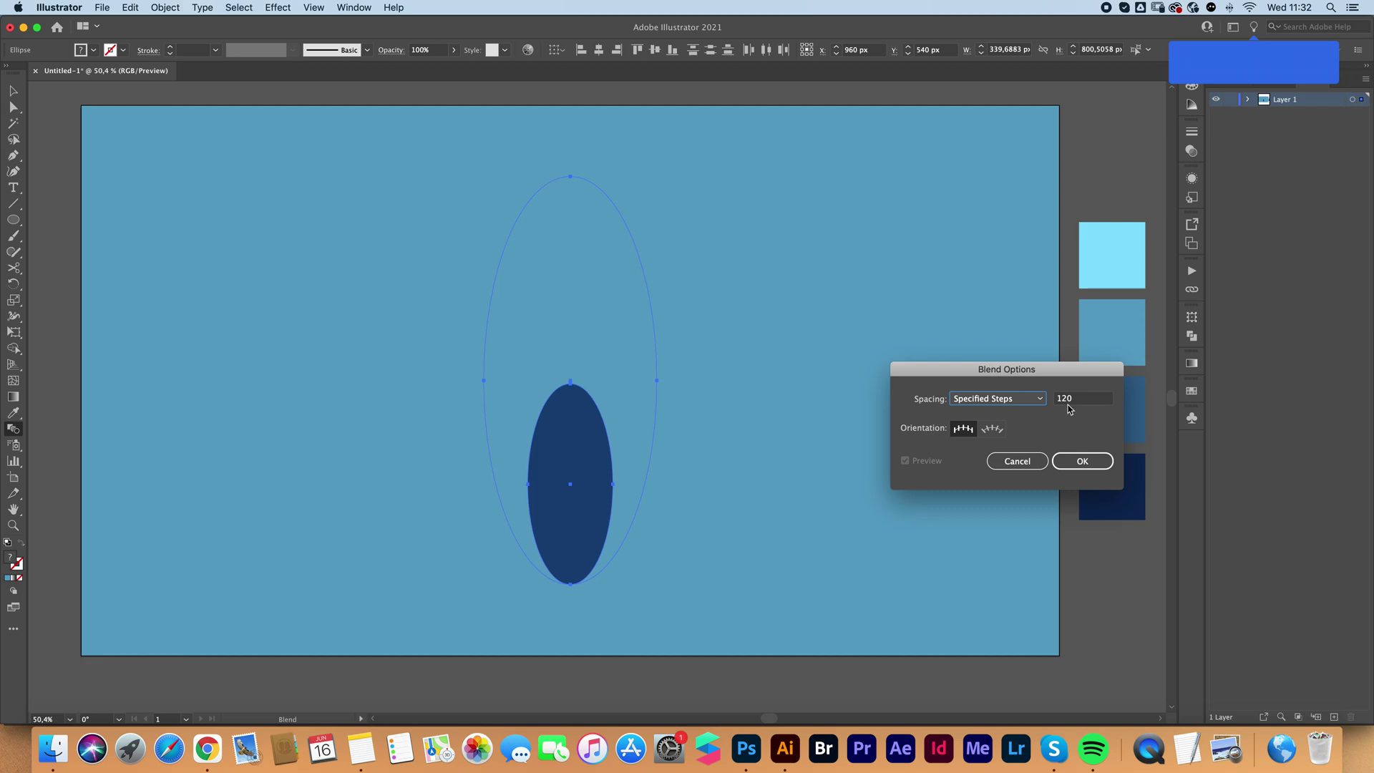
click(1063, 403)
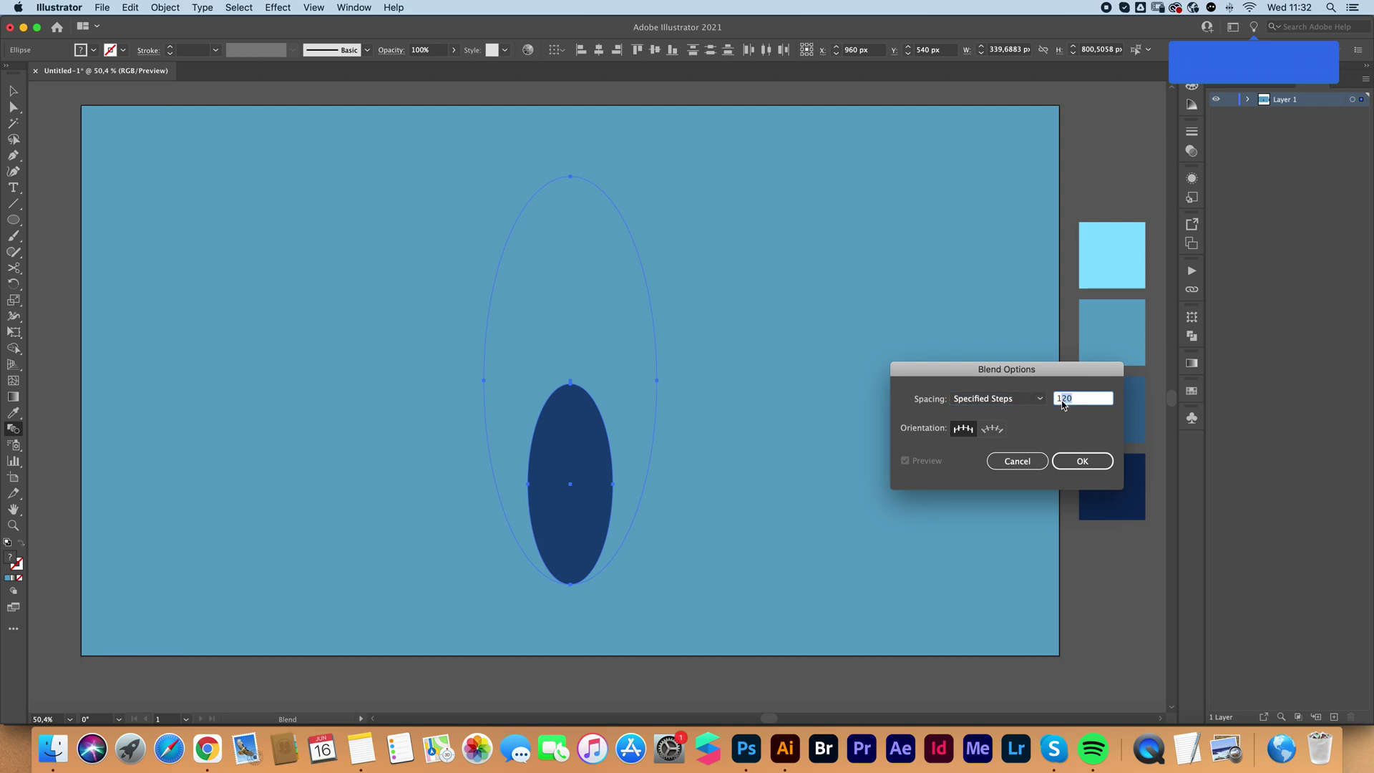
text(100)
key(Return)
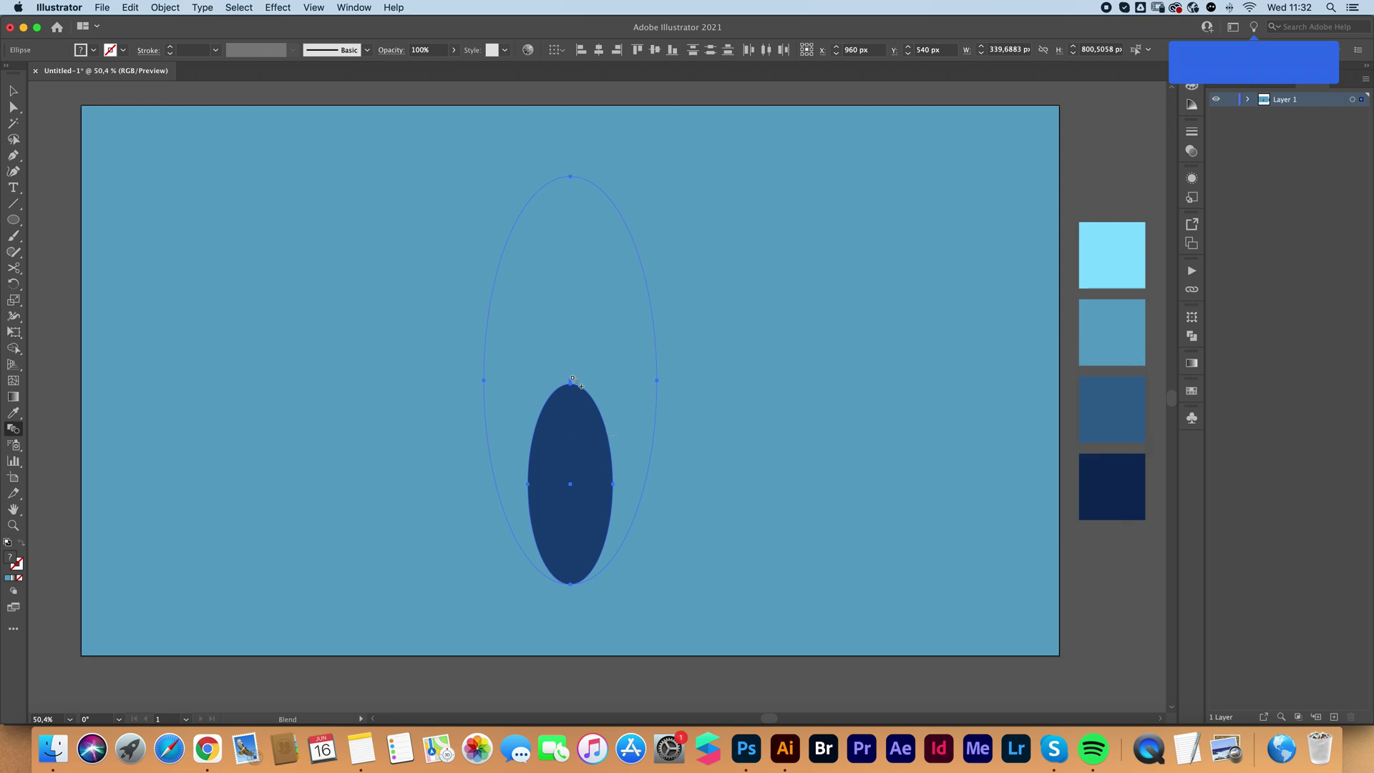
- Blend the small dark ellipse into the large light-blue one
click(566, 262)
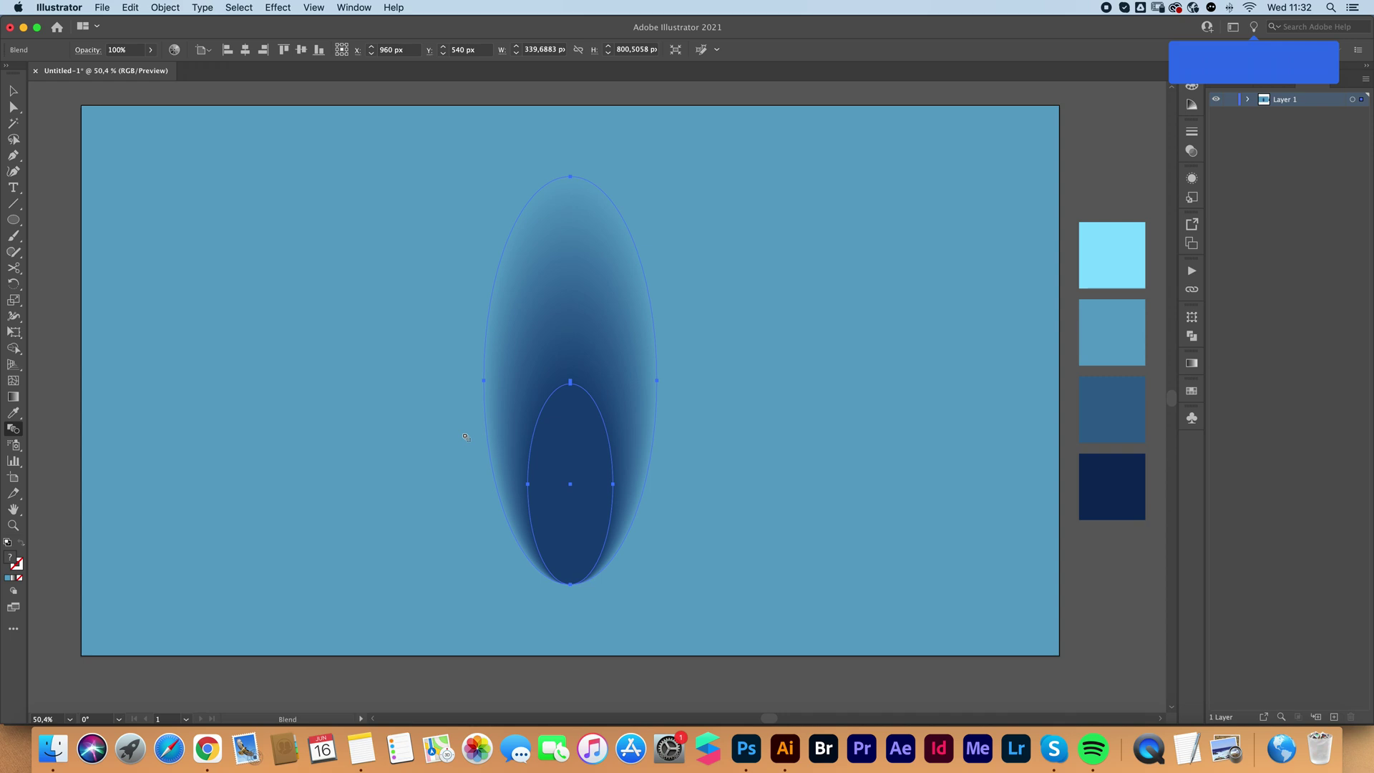
key(v)
click(11, 319)
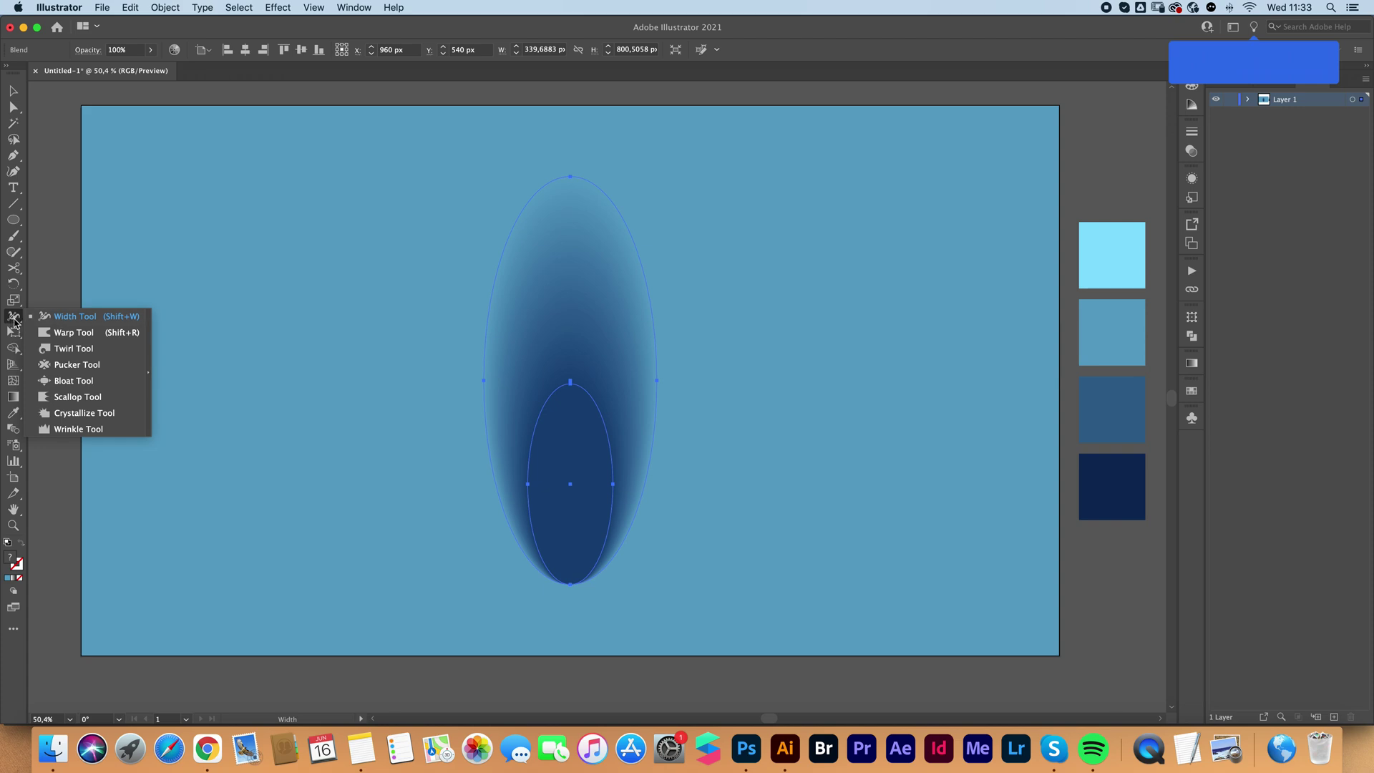
- Enlarge the Scallop tool brush and scallop the blend down its length into a feather shape
click(90, 398)
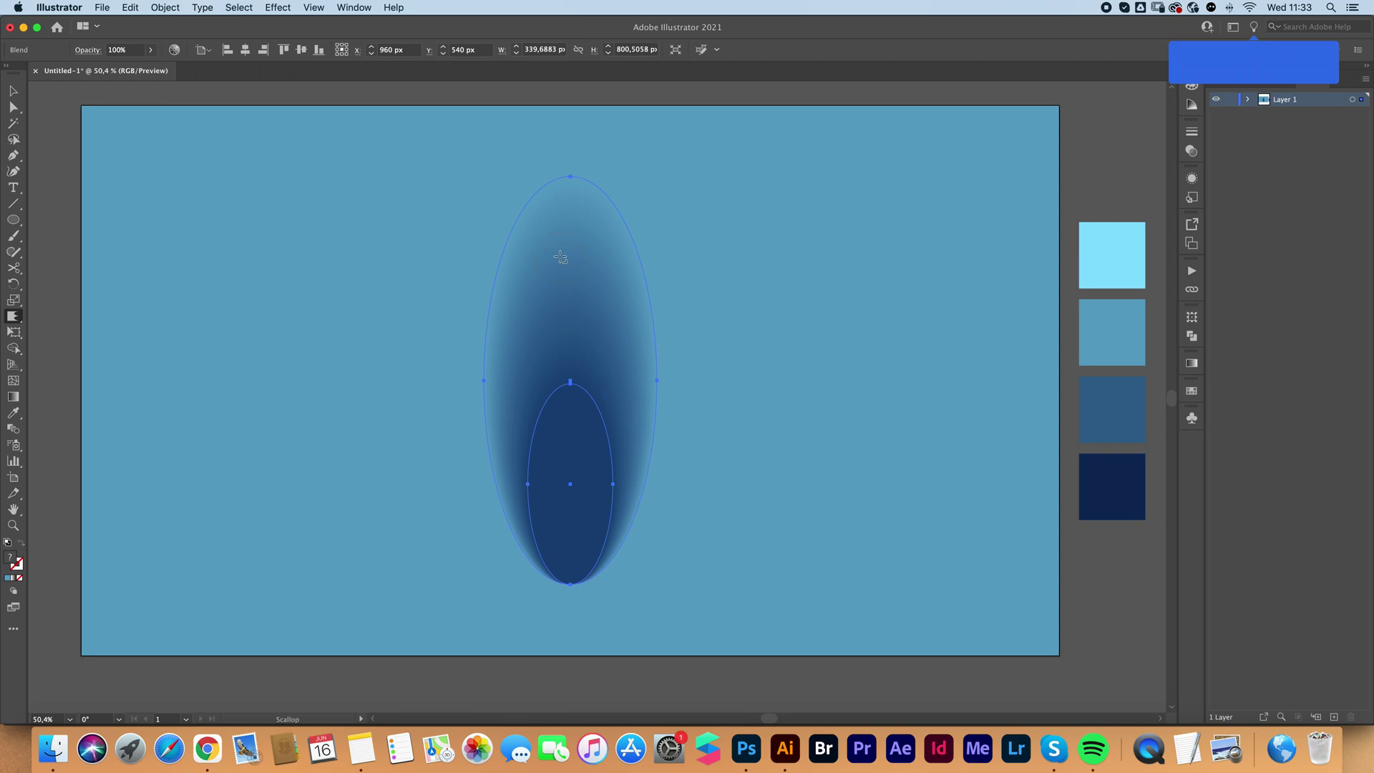
mouse_move(591, 279)
mouse_down()
mouse_move(628, 219)
mouse_move(654, 217)
mouse_move(609, 244)
mouse_up()
drag(571, 193, 560, 662)
- Move the feather to the right of the artboard centre
key(v)
click(322, 423)
drag(540, 491, 712, 466)
click(342, 470)
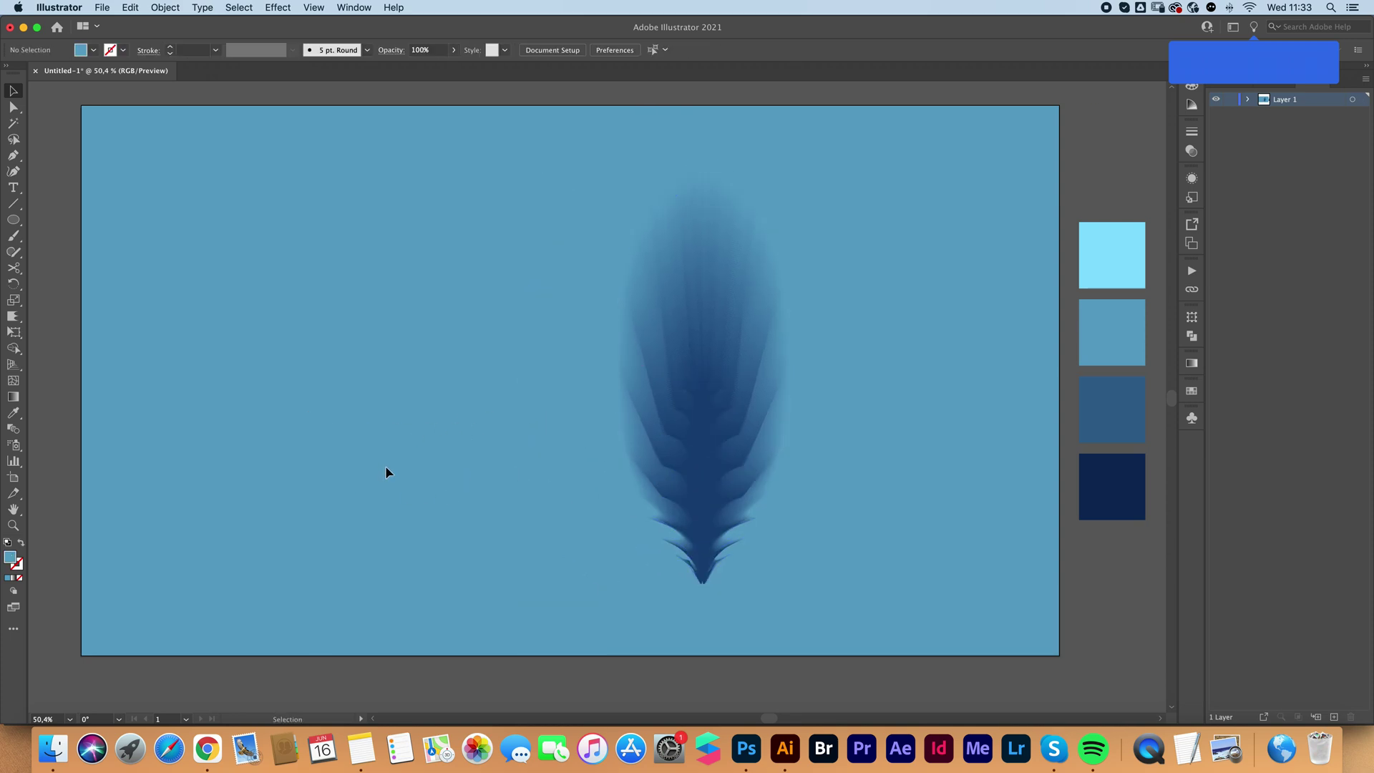
- Draw a thin 9 × 953 px ellipse left of the feather and give it a gradient fill
click(13, 219)
mouse_move(327, 218)
mouse_down()
mouse_move(357, 593)
mouse_move(330, 702)
mouse_up()
key(v)
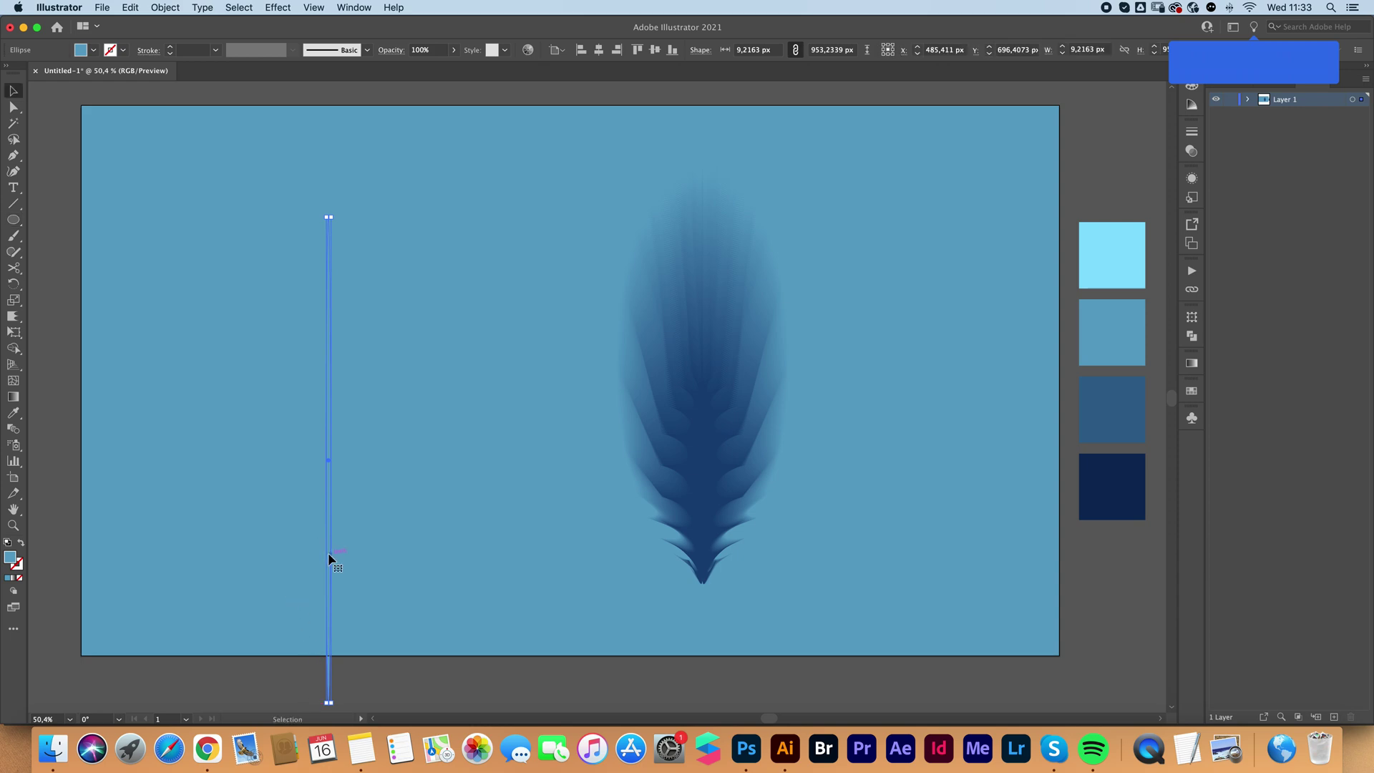
drag(328, 552, 367, 488)
drag(367, 537, 368, 523)
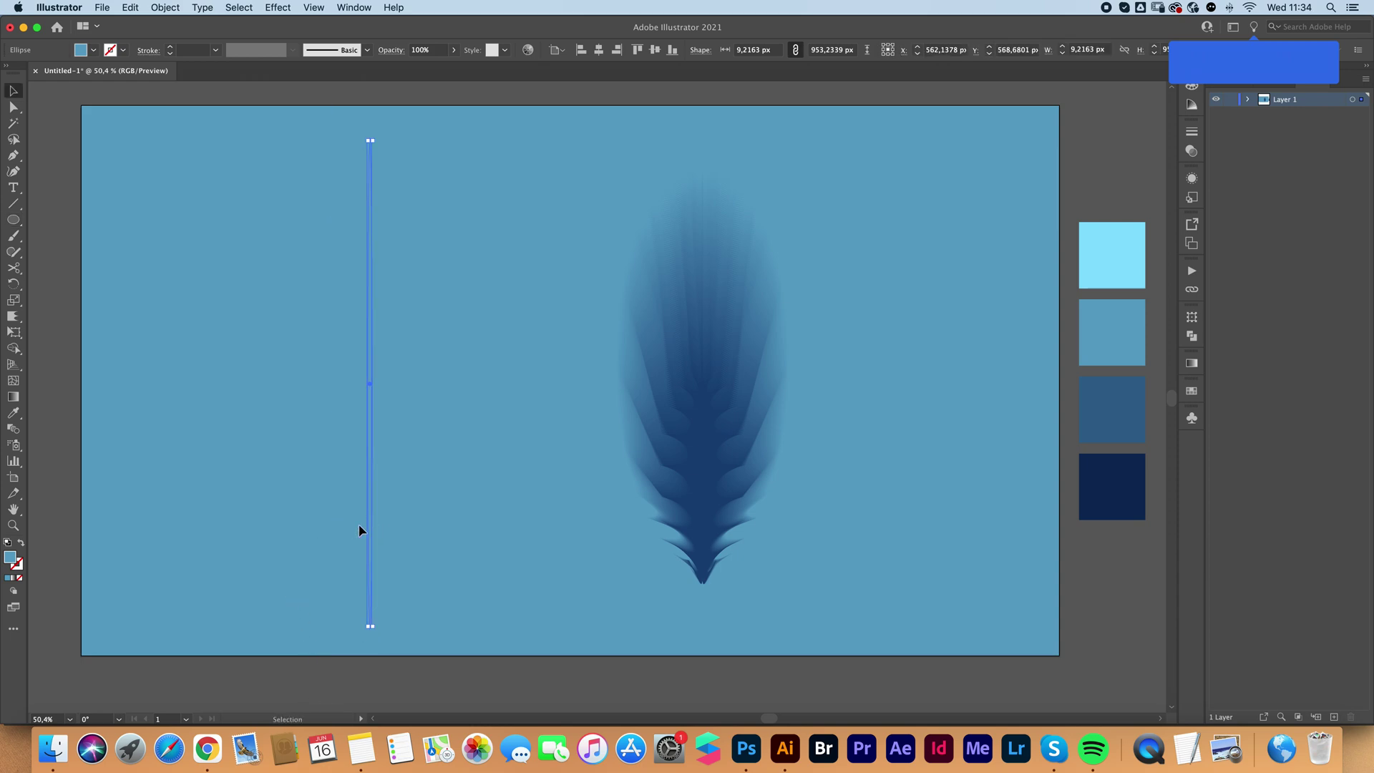
click(12, 579)
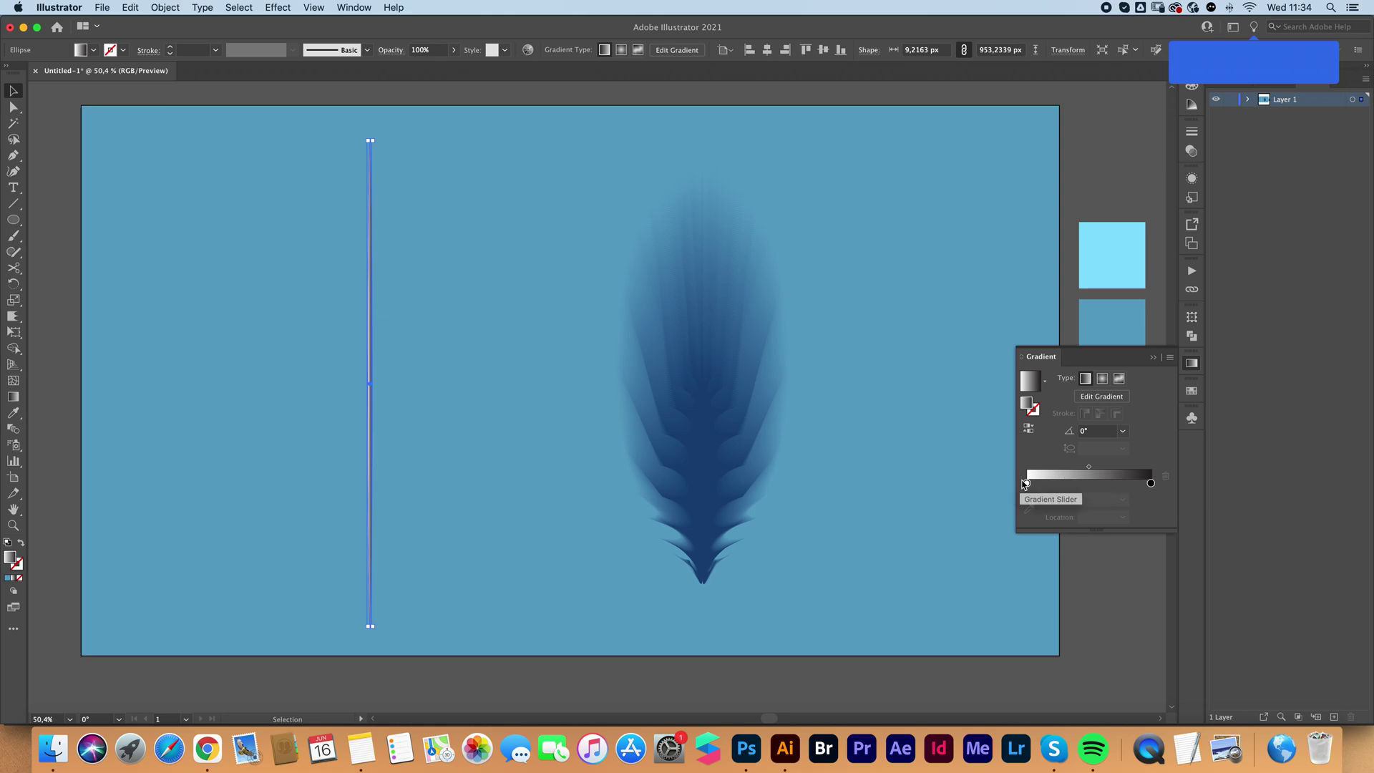
- Recolour the shaft gradient from the background light blue to the feather's dark blue
click(1027, 484)
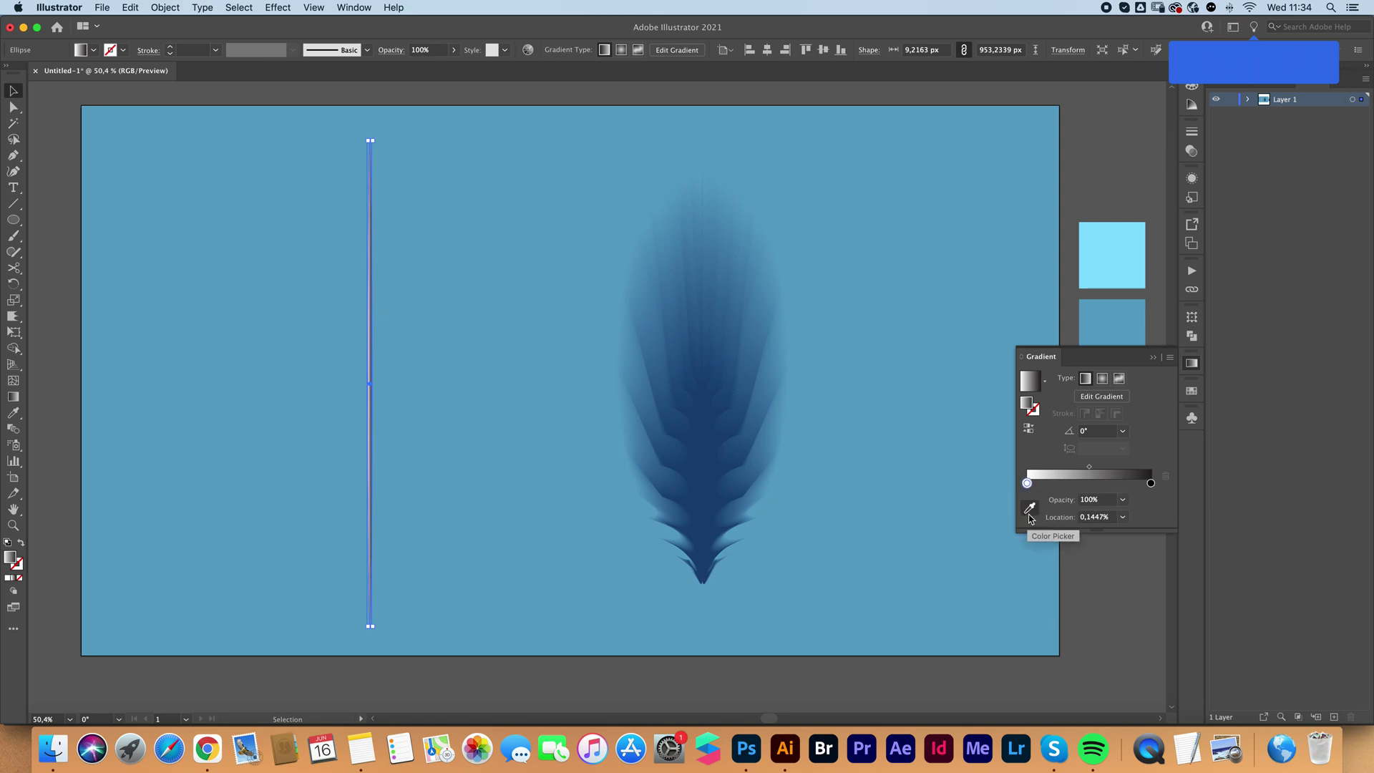
click(1030, 508)
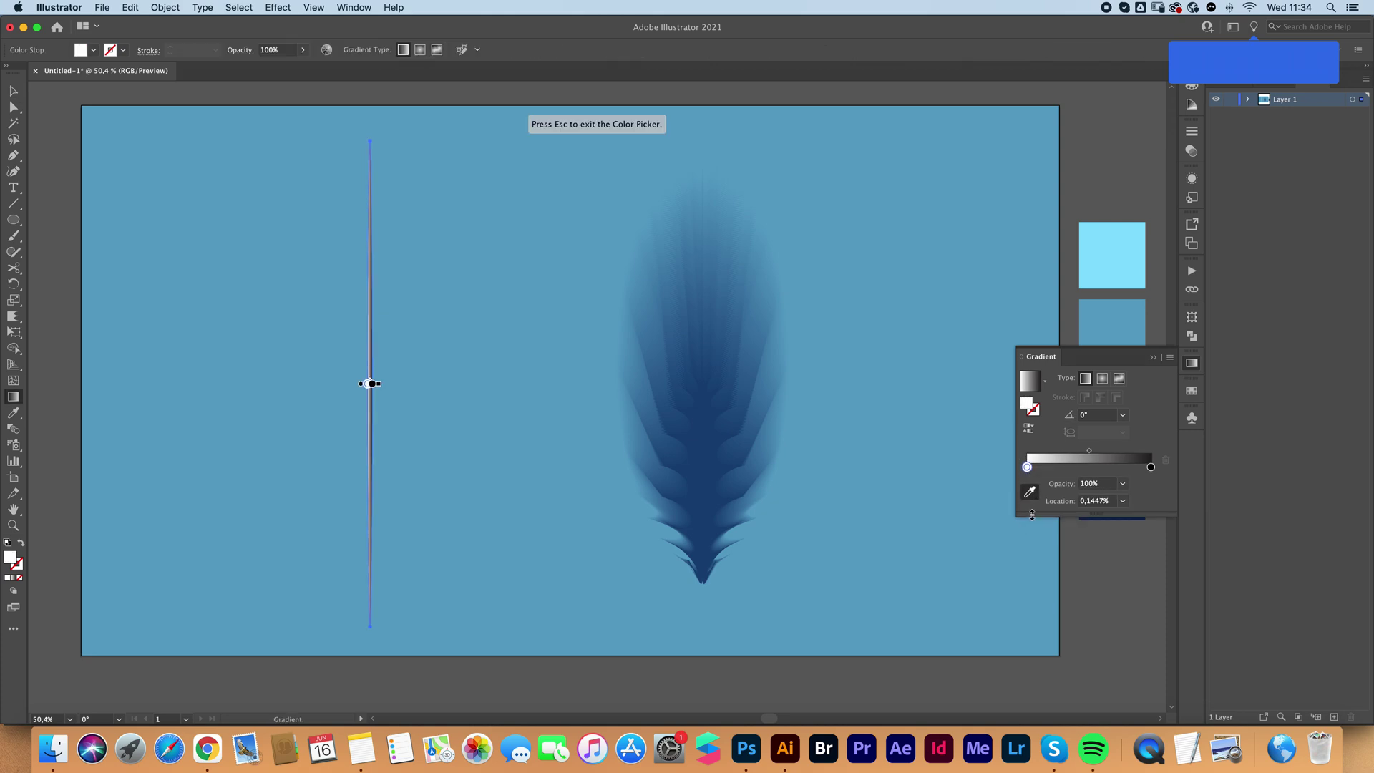
click(999, 573)
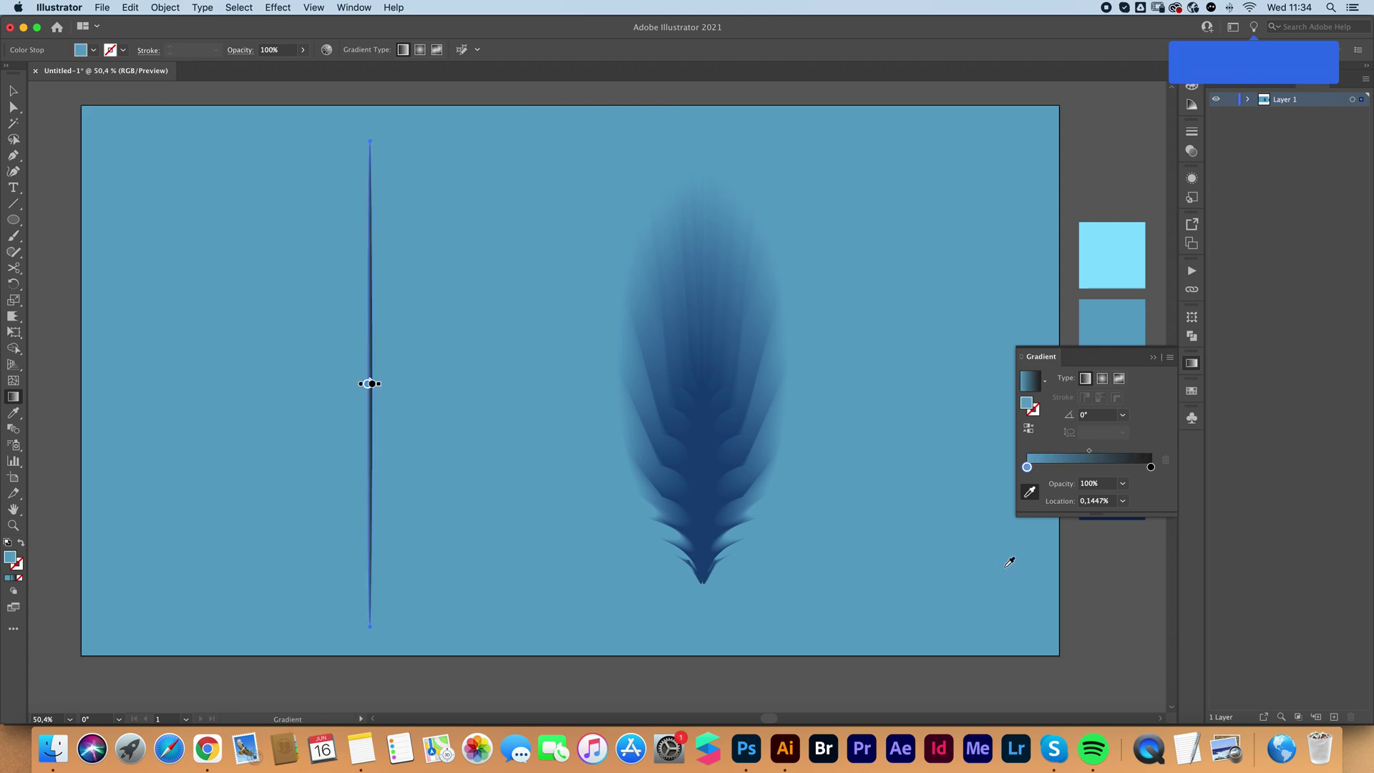
click(1151, 468)
click(706, 470)
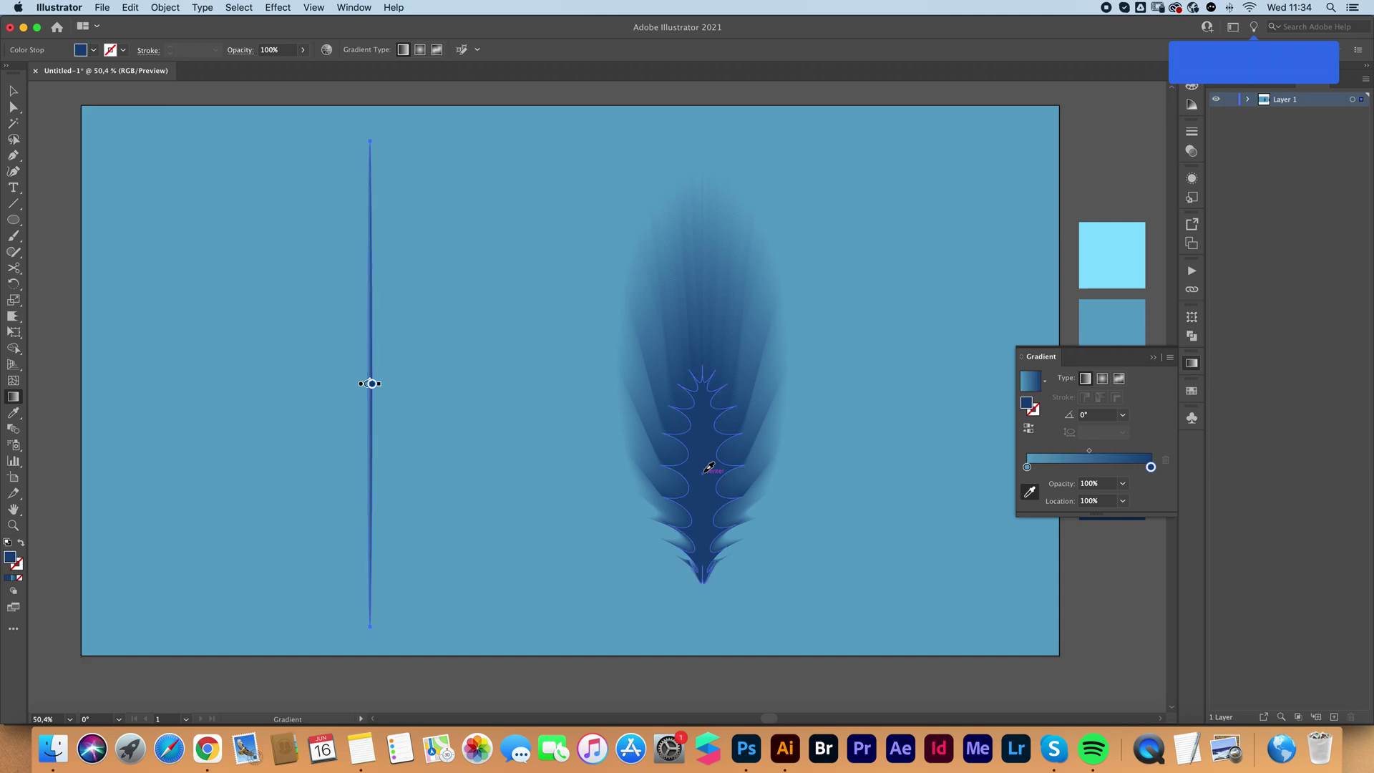
- Move the shaft onto the feather's centre and set the gradient midpoint to about 20.69%
key(v)
click(471, 492)
drag(374, 420, 704, 434)
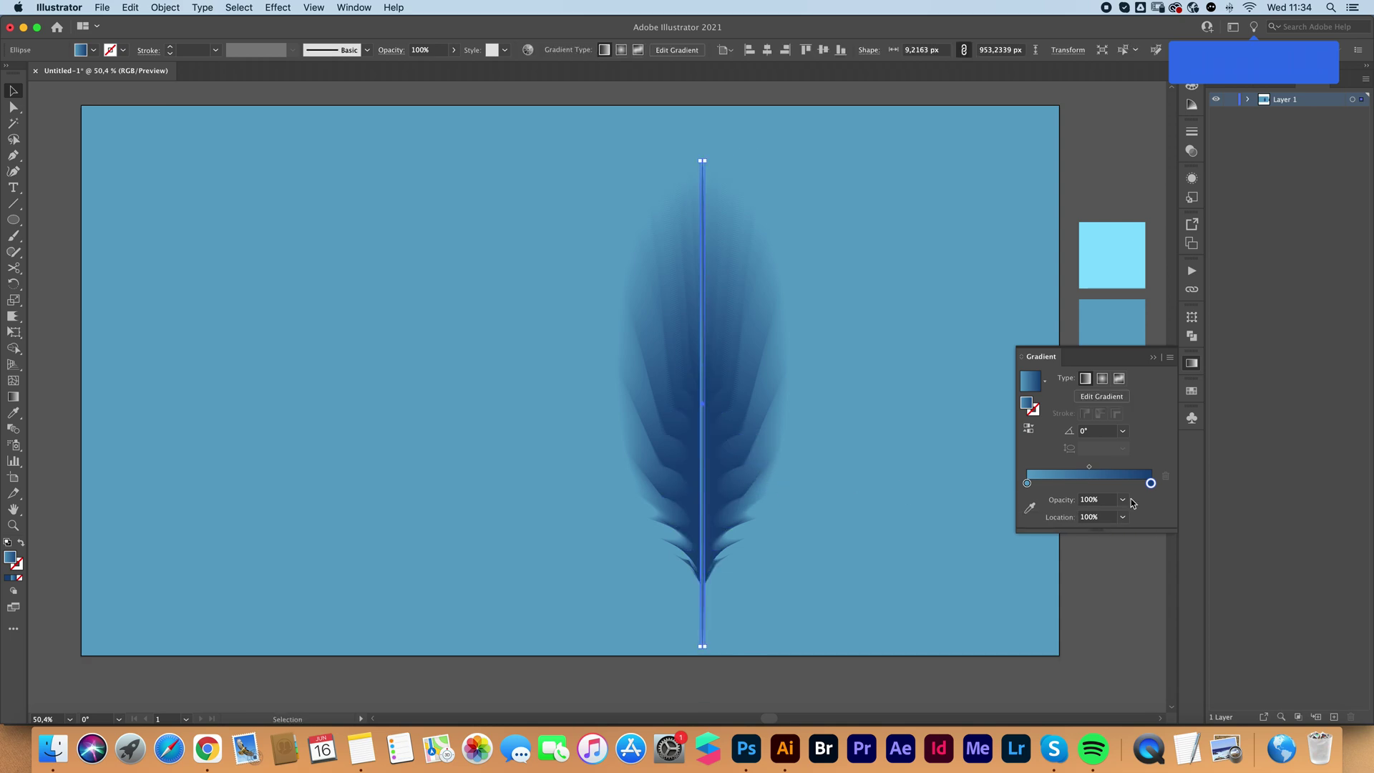
drag(1089, 466, 1052, 467)
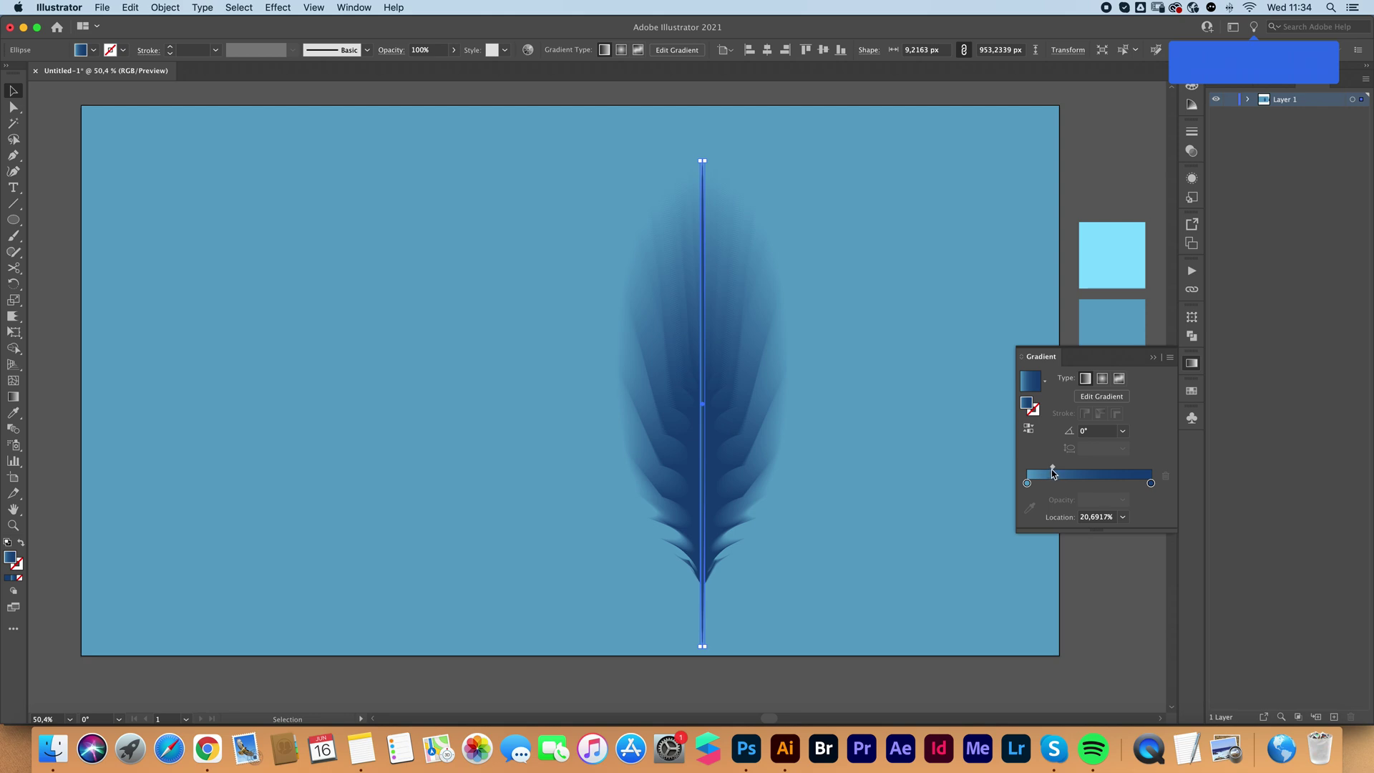
- Lower the stem slightly and move the whole feather about 108 px right
click(854, 492)
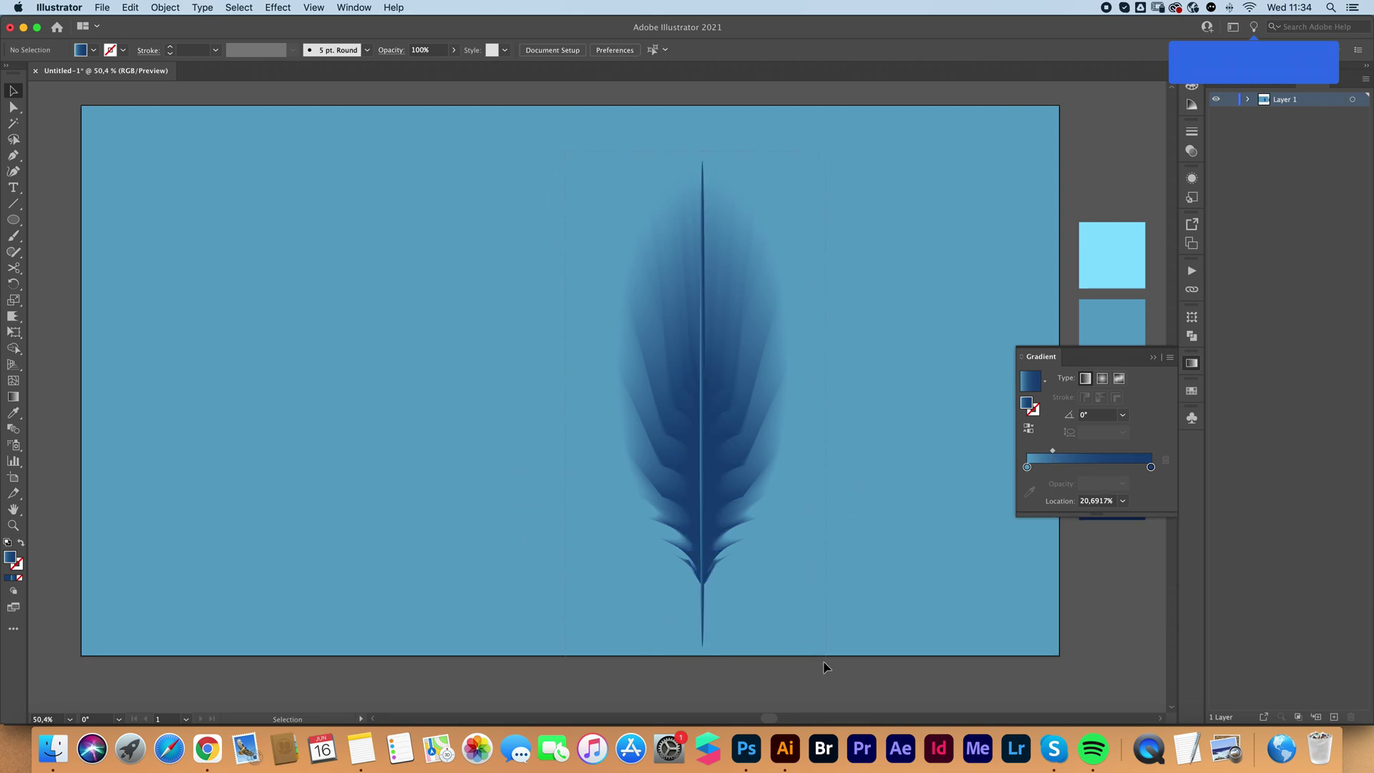
drag(702, 604, 702, 626)
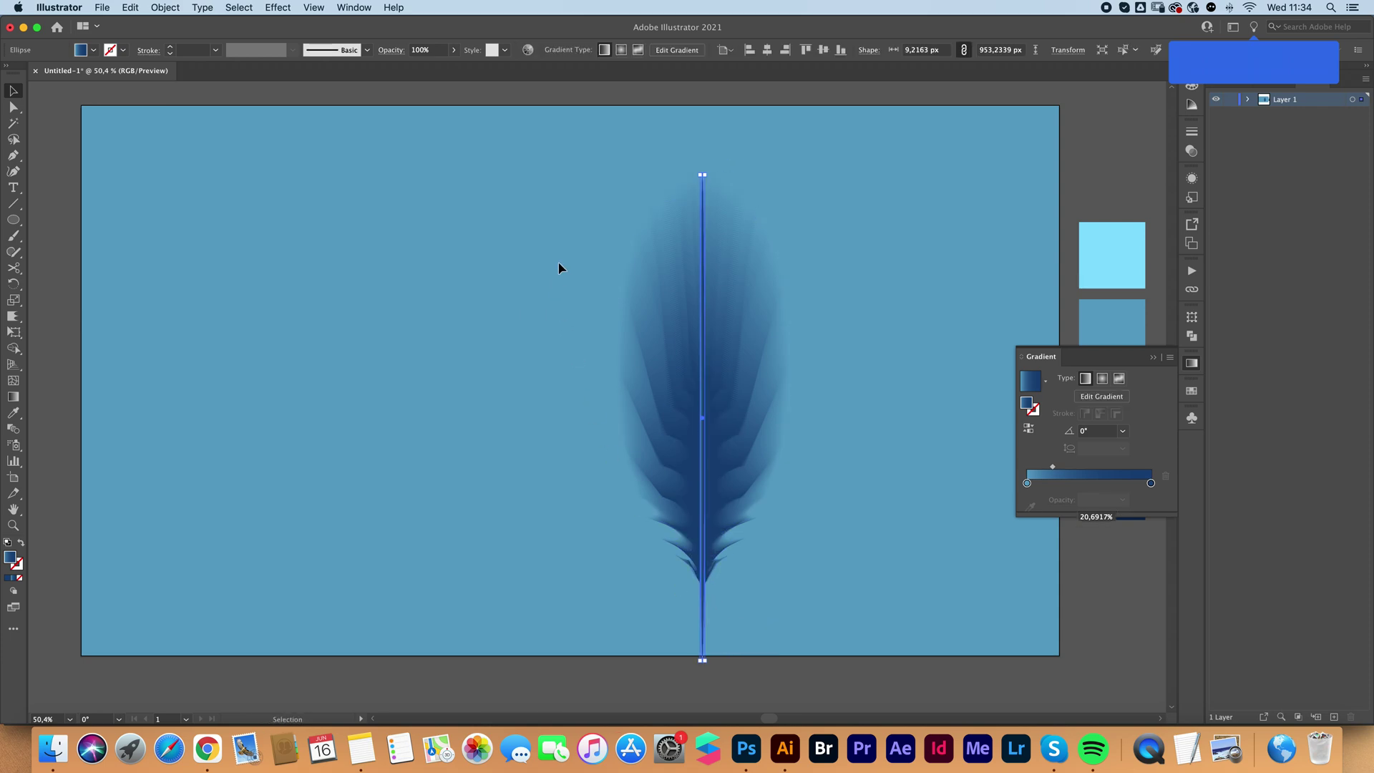
shift+click(693, 429)
drag(692, 430, 770, 428)
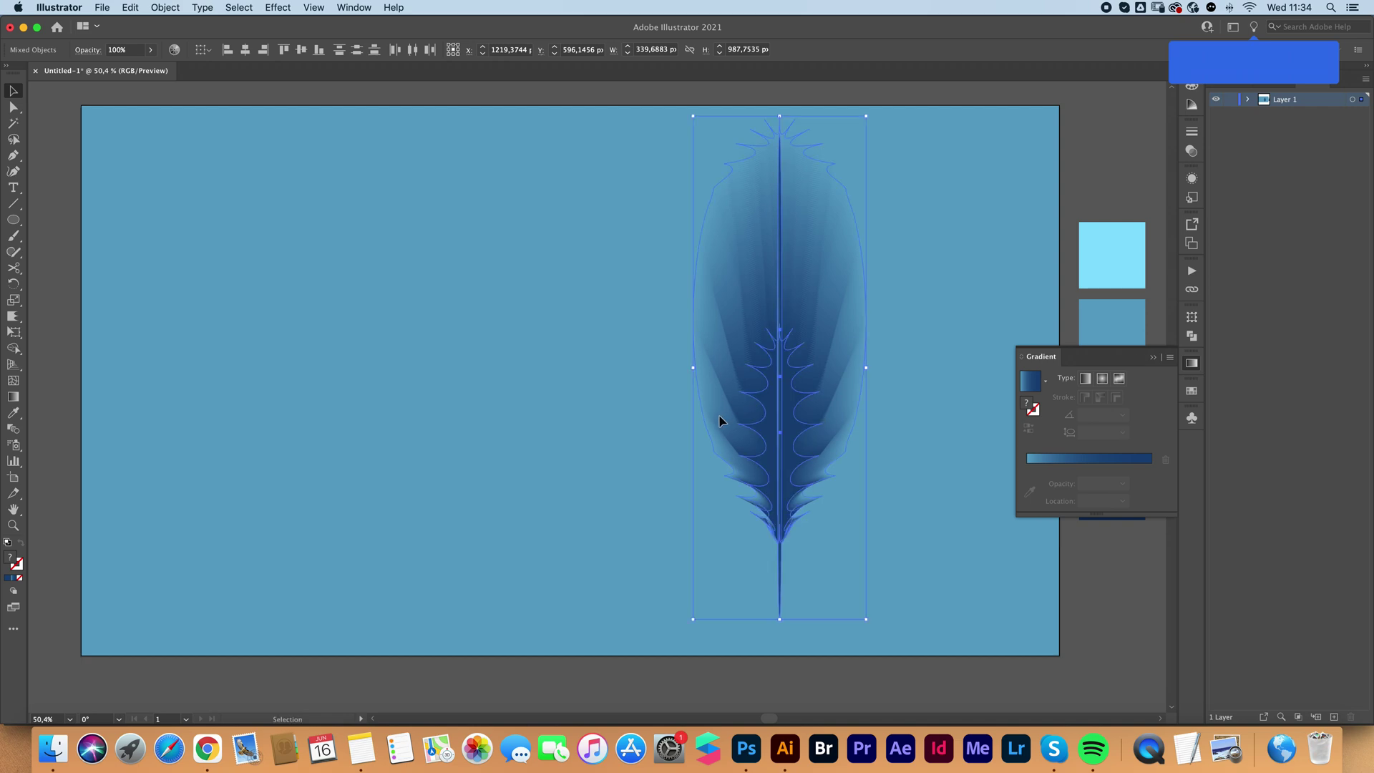
click(517, 500)
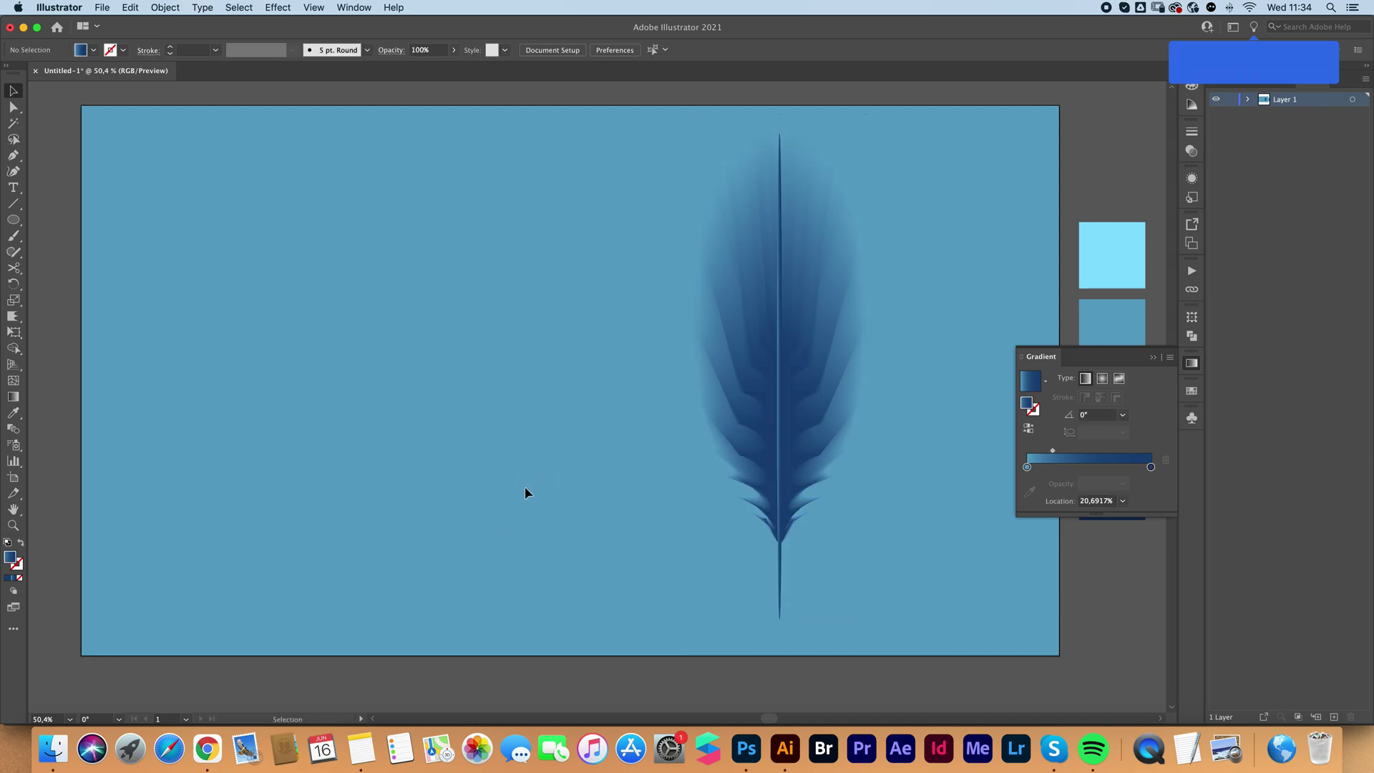
click(12, 220)
- Draw a solid-fill ellipse, shrink it to a small oval, and make a 326 × 762 px enlarged copy over it
drag(323, 236, 484, 609)
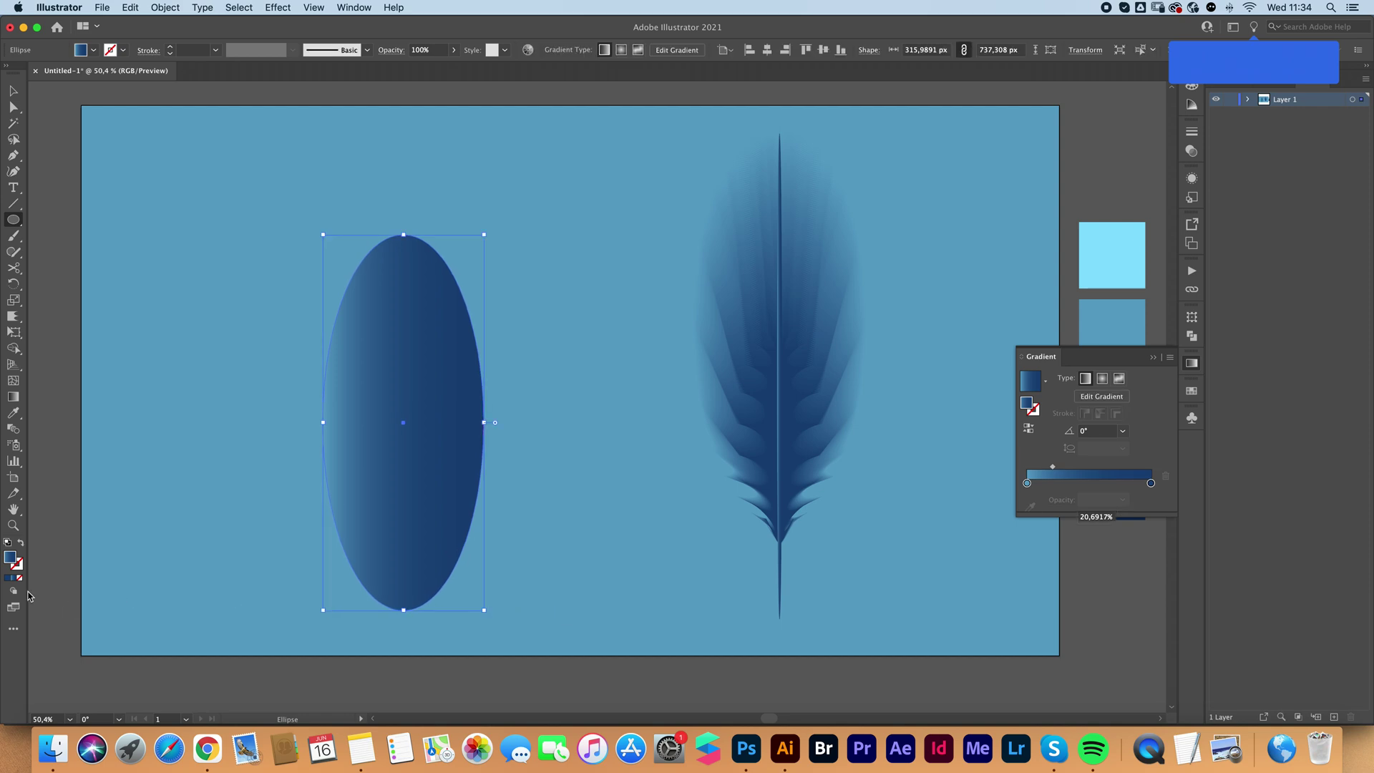
key(v)
click(9, 579)
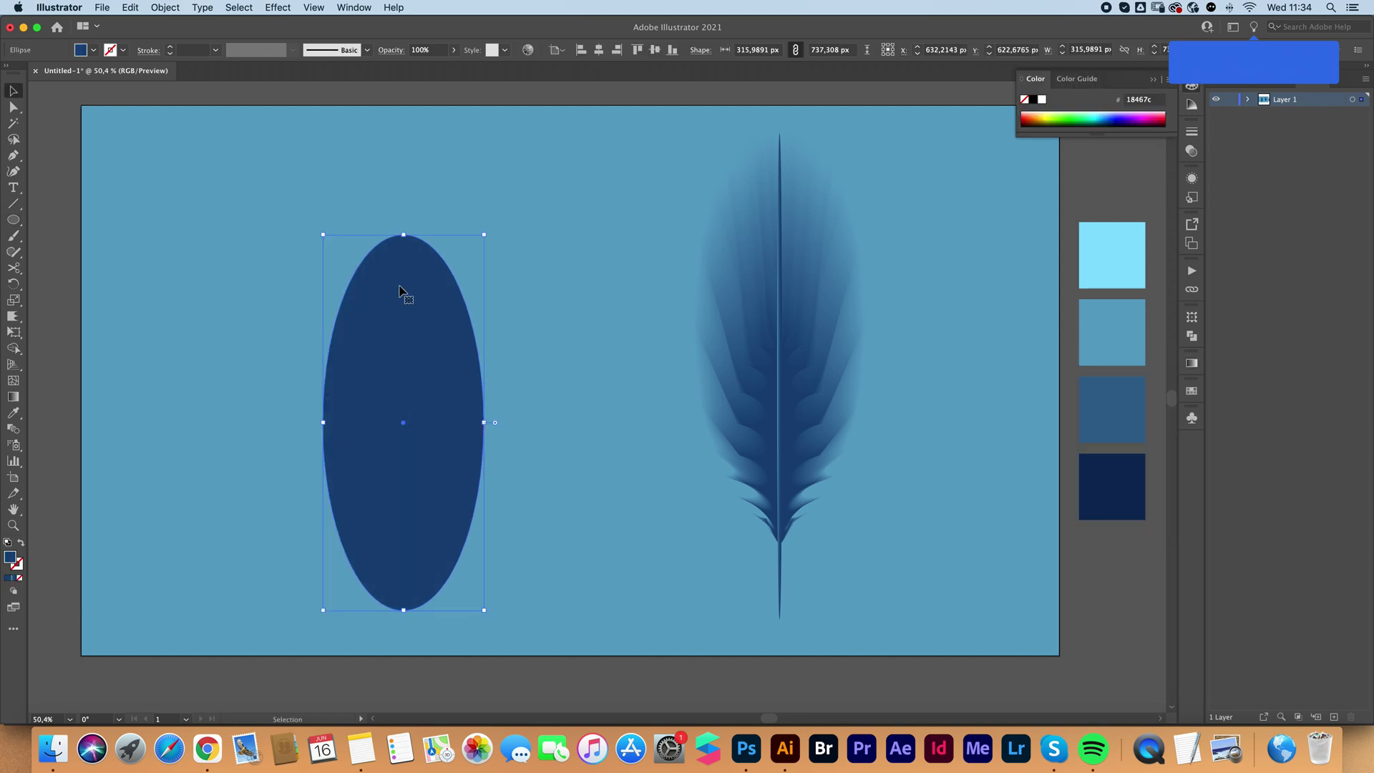
drag(403, 235, 404, 506)
drag(402, 564, 459, 589)
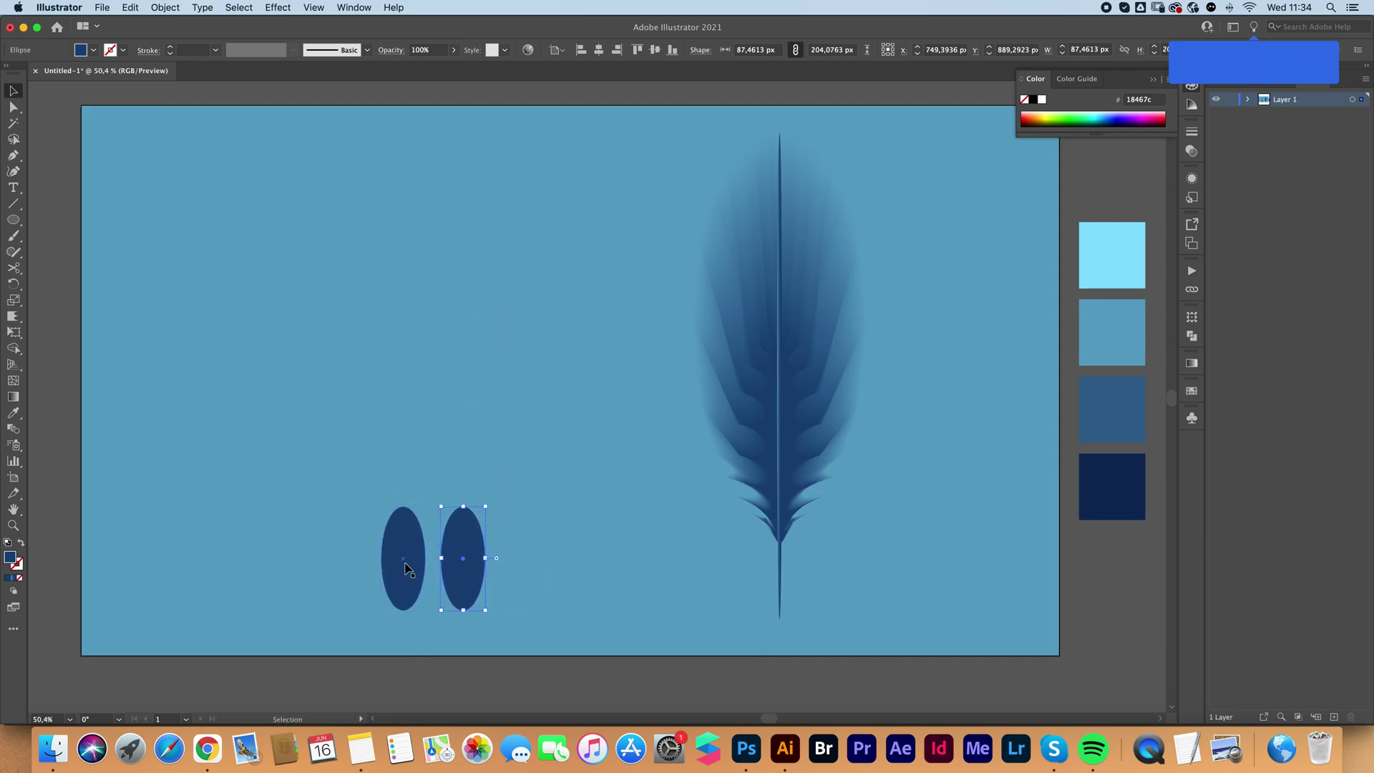
drag(464, 499, 467, 224)
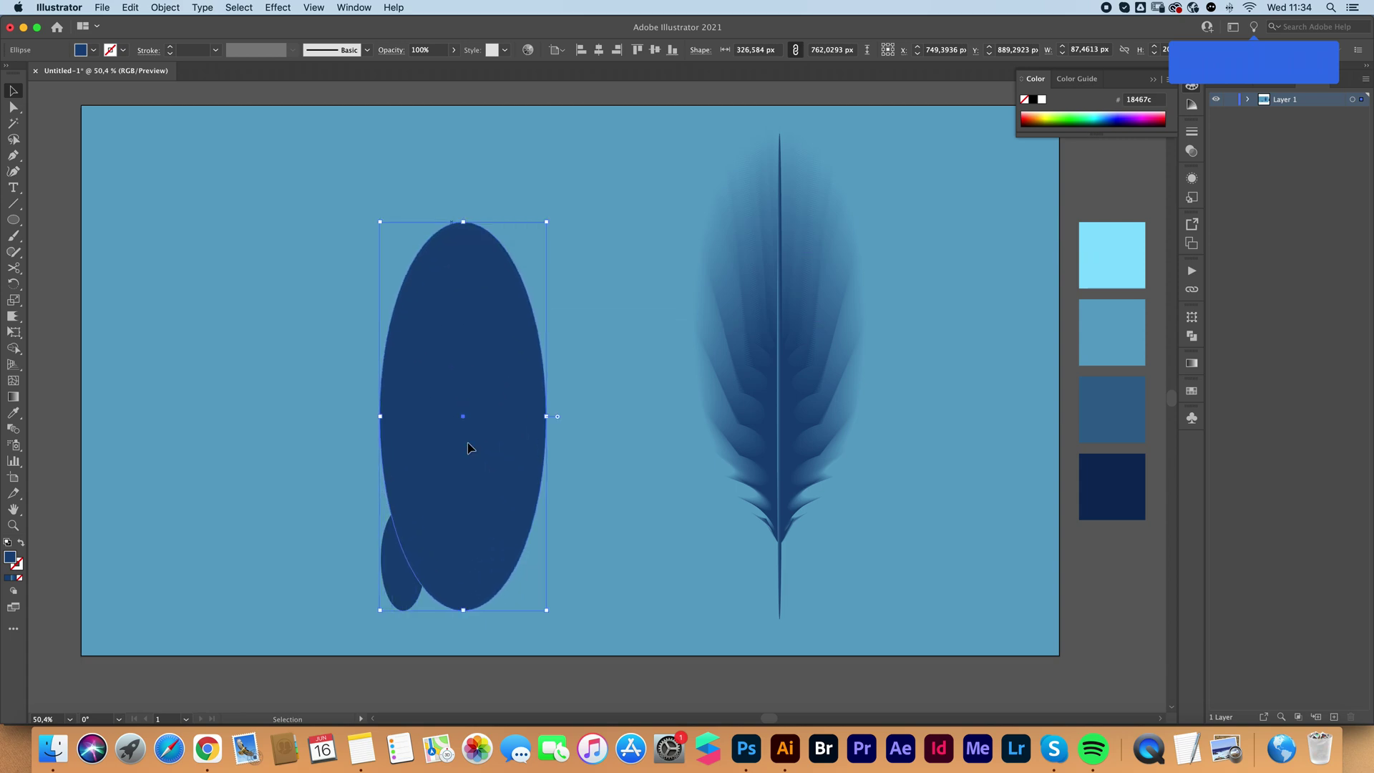
mouse_move(461, 534)
mouse_down()
mouse_move(422, 539)
mouse_move(440, 529)
mouse_up()
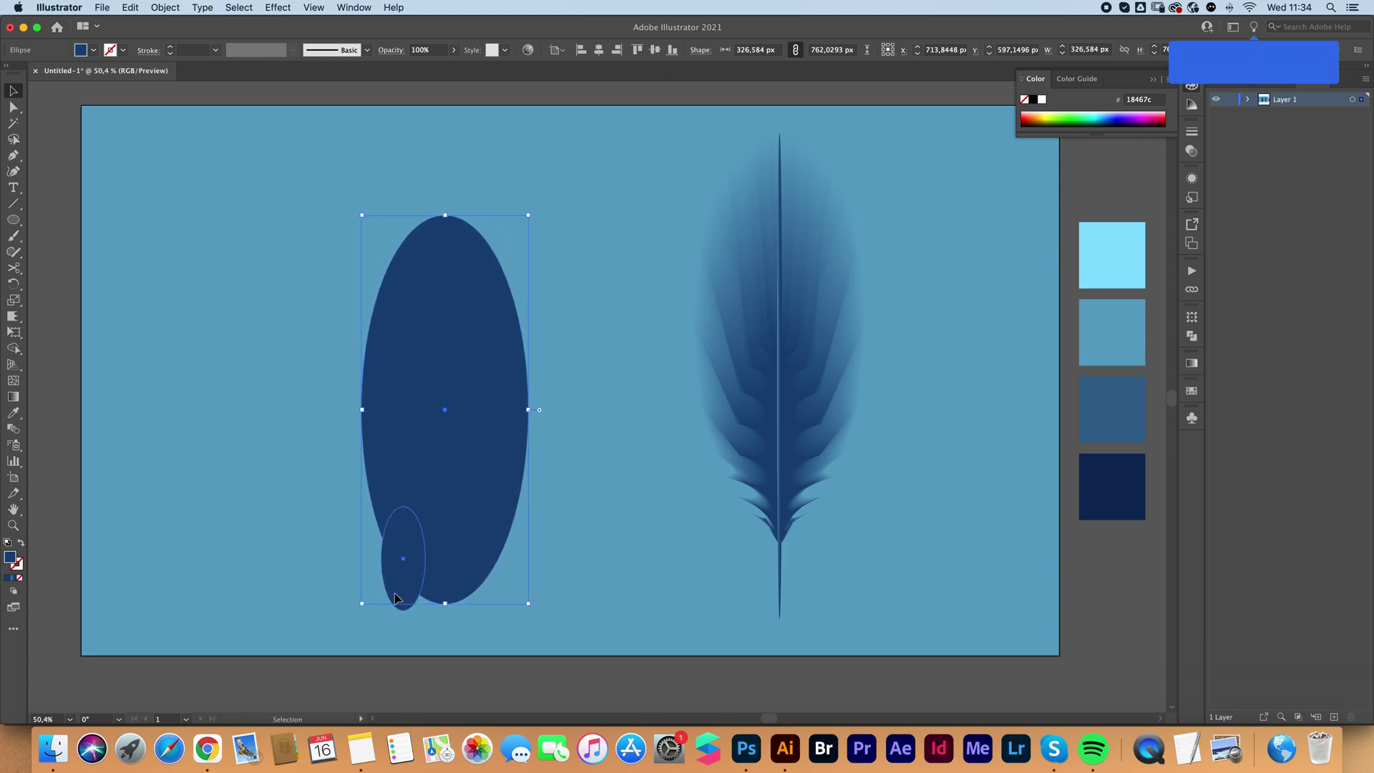
- Bring the small ellipse to the front inside the large one's base and give the large one the background blue
click(402, 570)
right_click(400, 599)
mouse_move(473, 661)
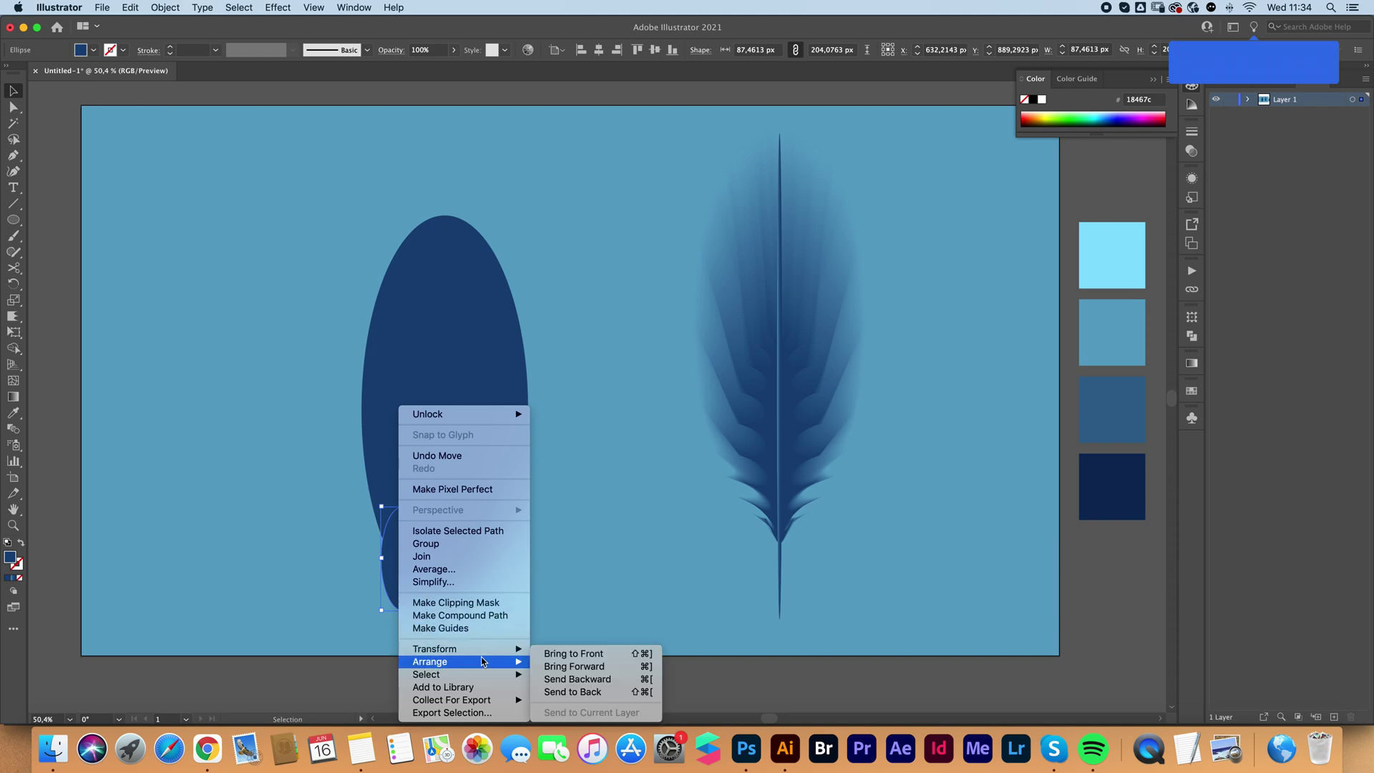
click(558, 654)
drag(421, 599, 449, 594)
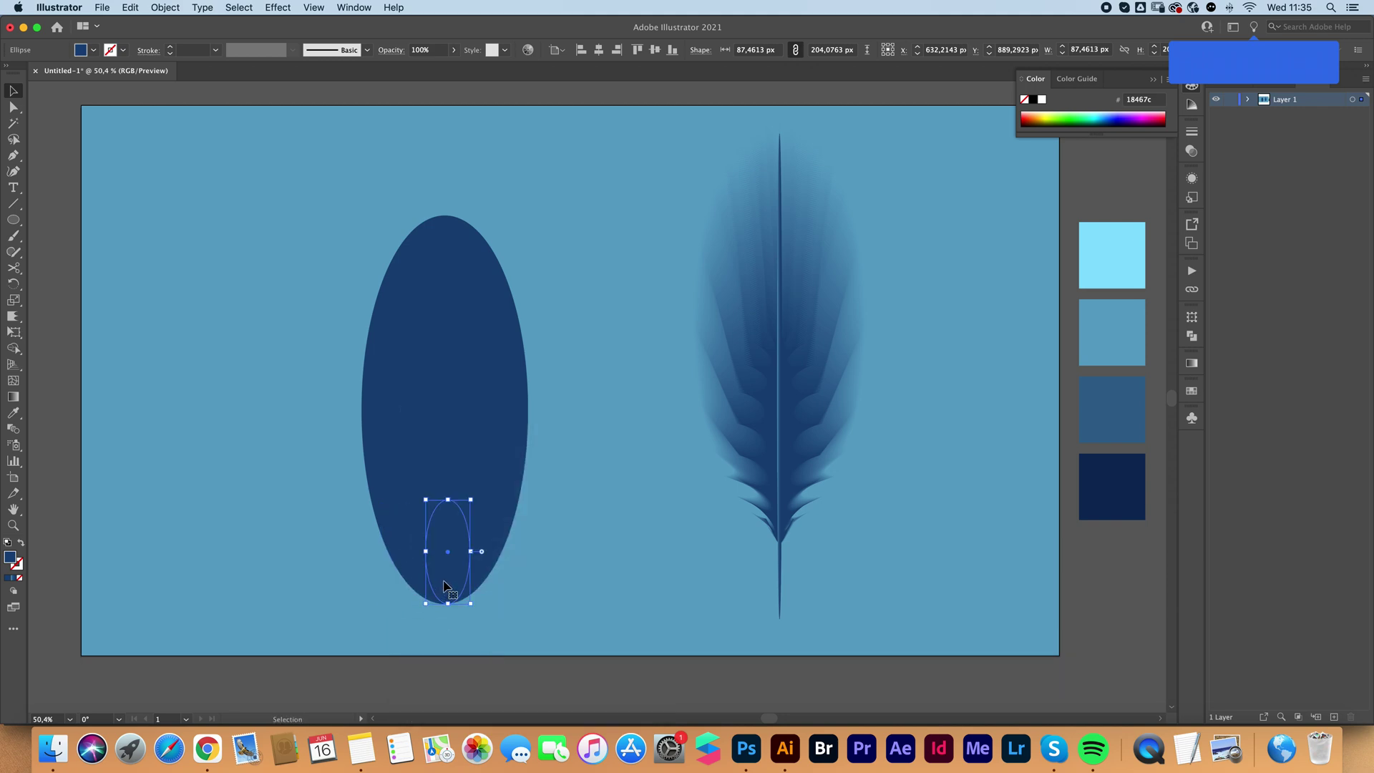
click(444, 401)
key(i)
click(561, 571)
- Blend the large ellipse into the small dark one and scallop its edges into spiky barbs
key(v)
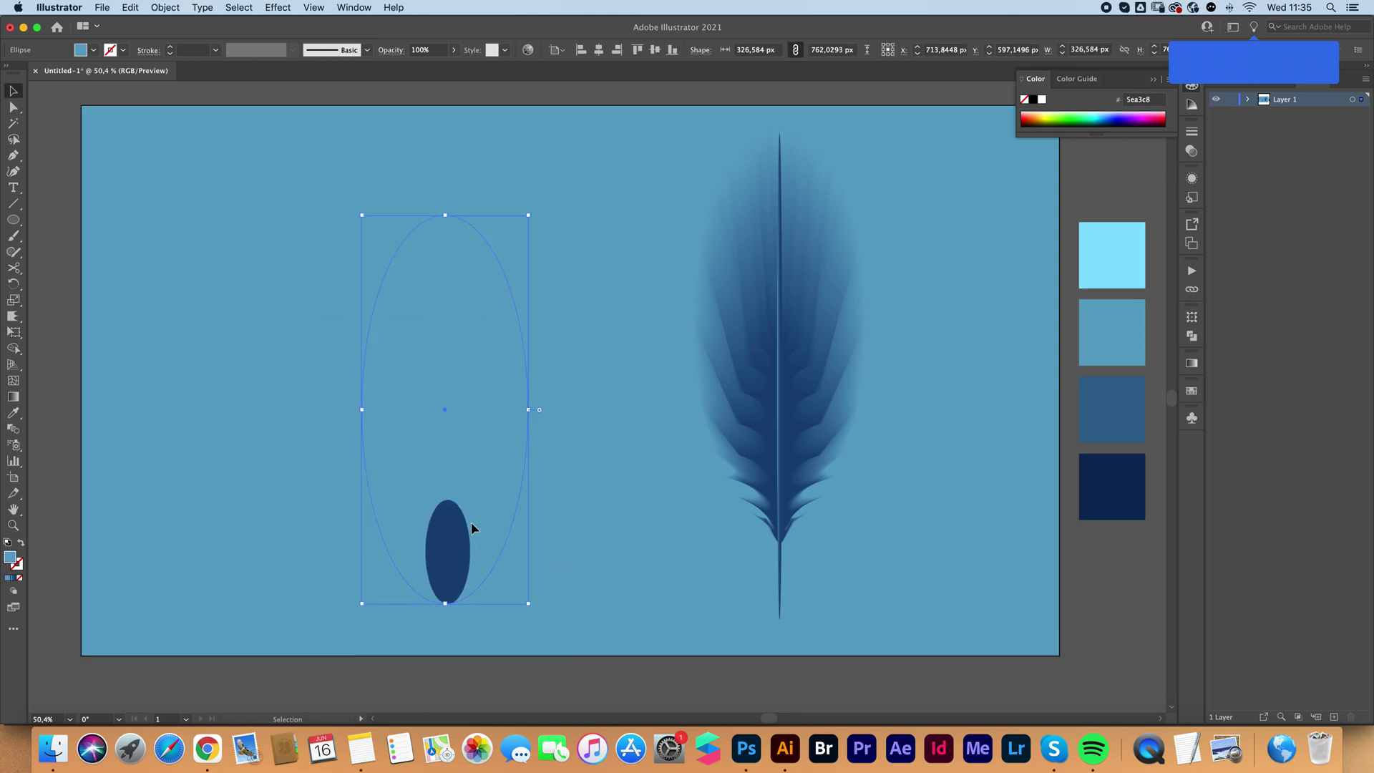
shift+click(458, 580)
click(13, 428)
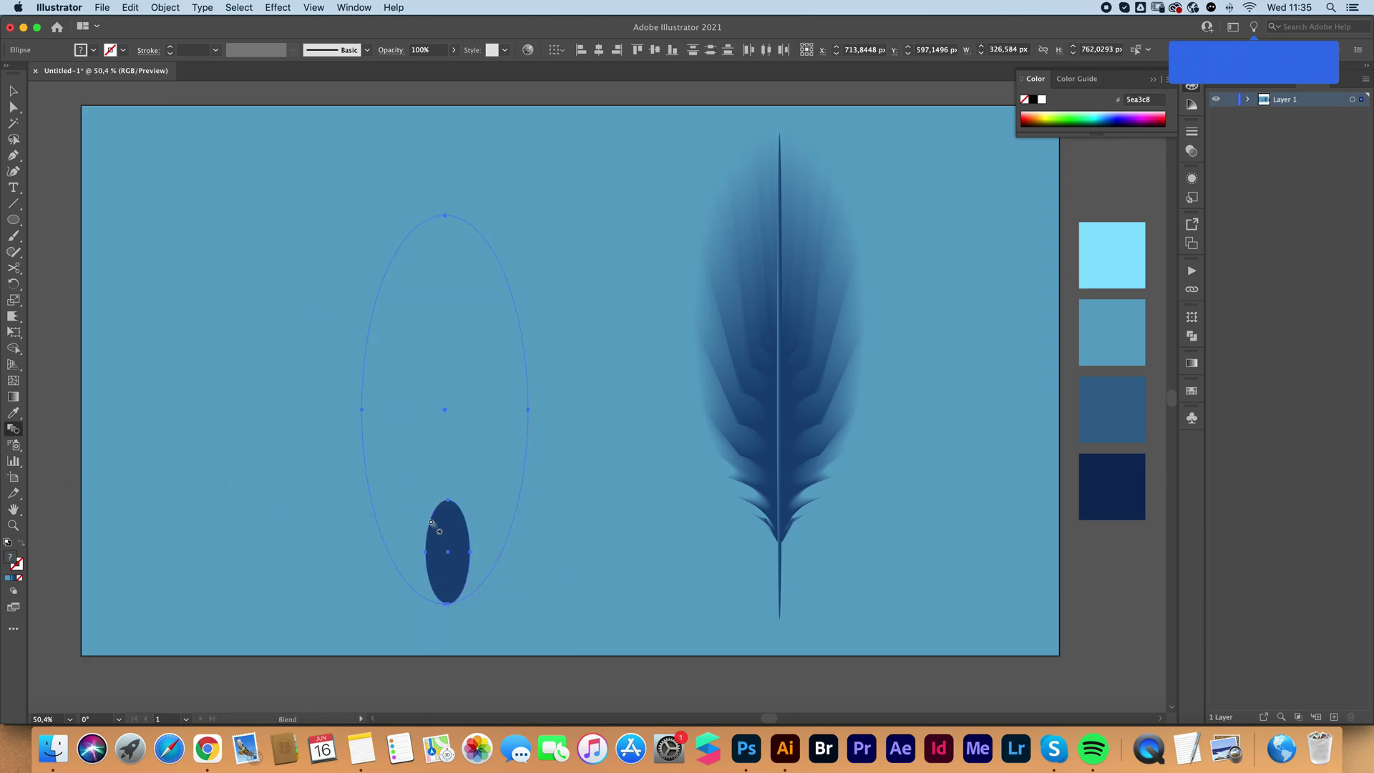
click(427, 446)
key(v)
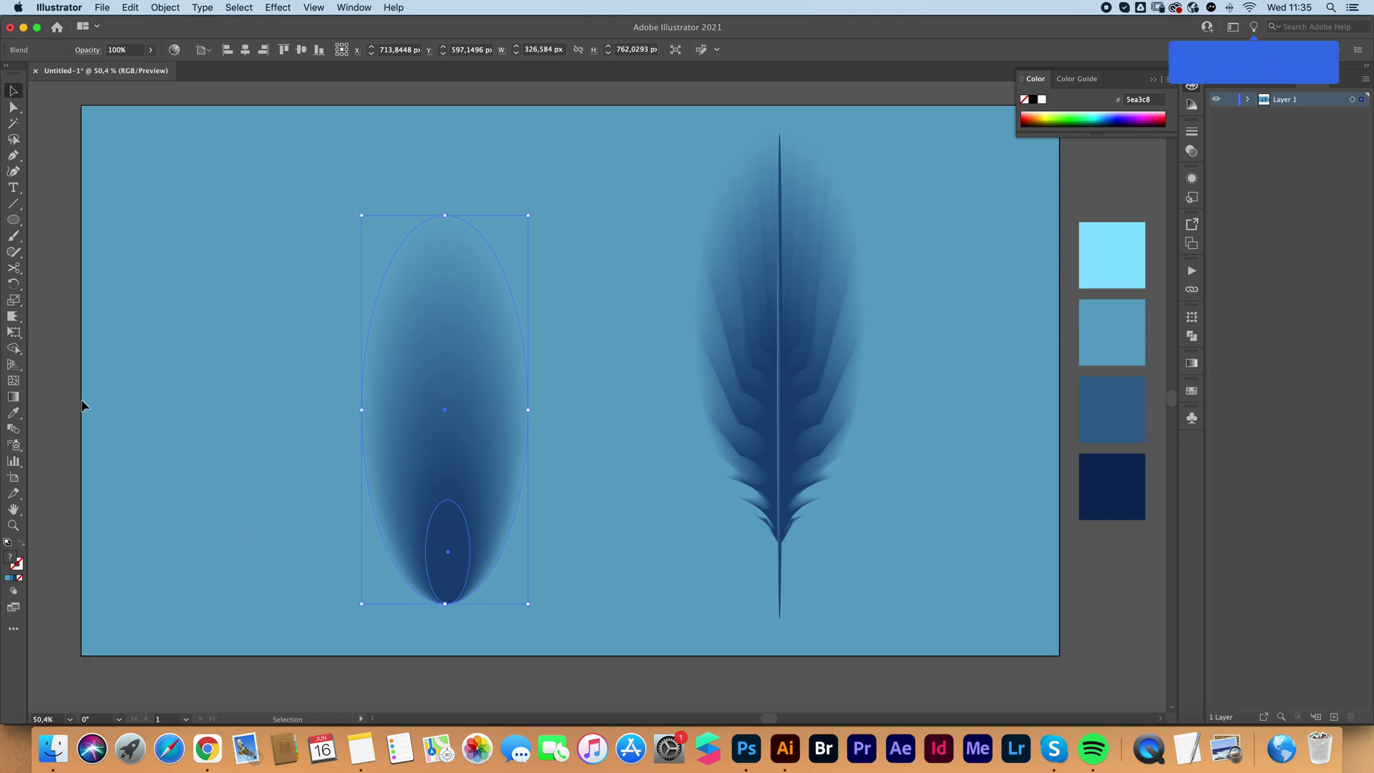
click(13, 316)
mouse_move(423, 491)
mouse_down()
mouse_move(440, 558)
mouse_move(440, 382)
mouse_move(454, 353)
mouse_move(451, 390)
mouse_move(445, 234)
mouse_move(445, 574)
mouse_up()
- Move the new feather up and right and place a copy of the first stem onto it
key(v)
click(355, 475)
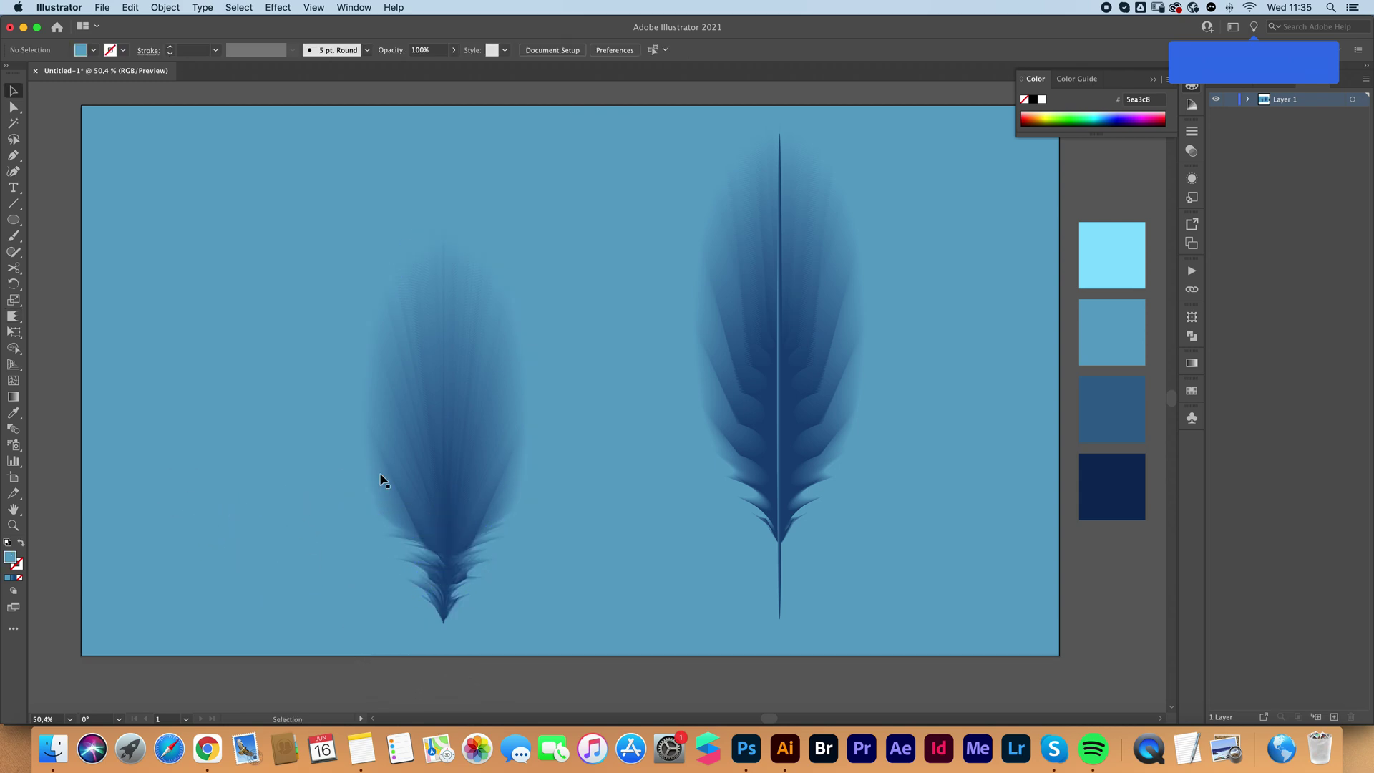
drag(432, 454, 342, 479)
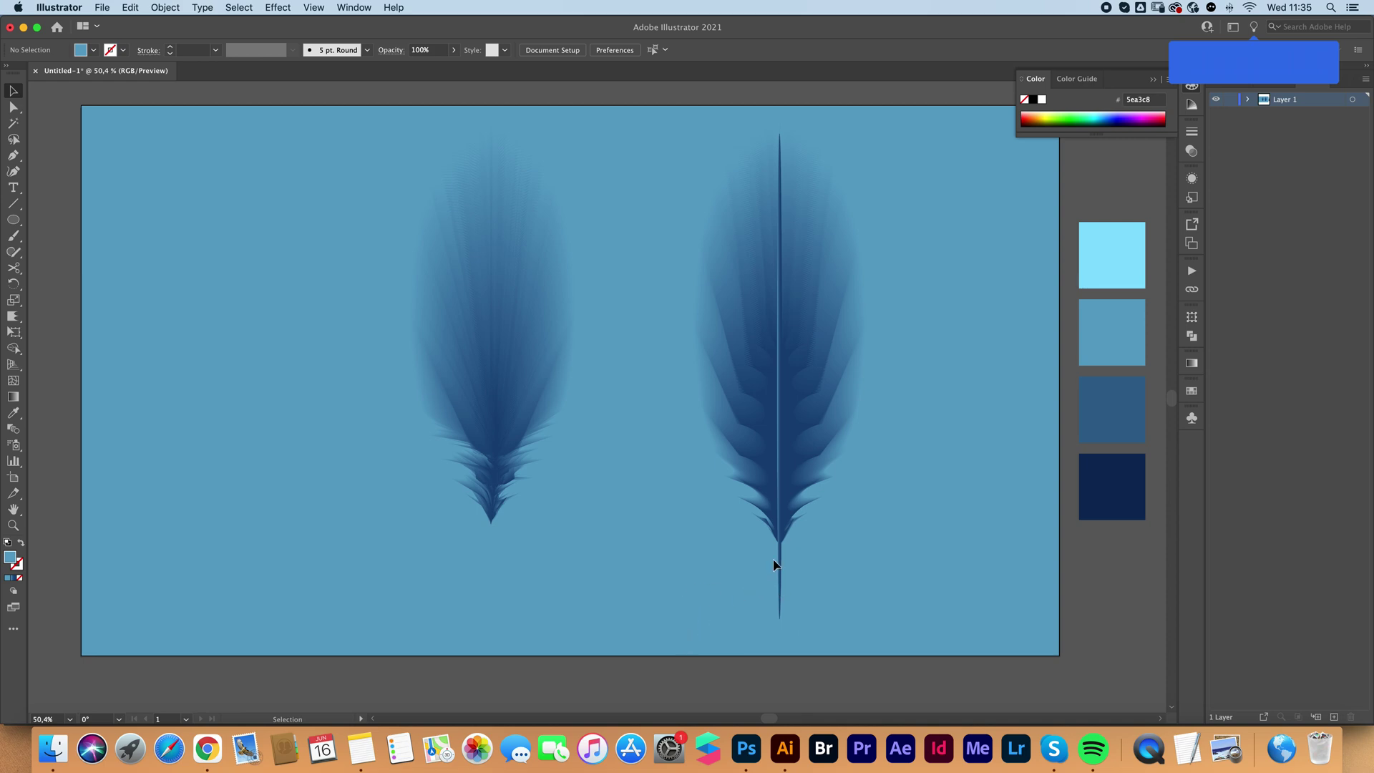
drag(783, 569, 491, 568)
click(400, 550)
- Bring the copied stem to the front of the second feather
click(491, 575)
right_click(491, 580)
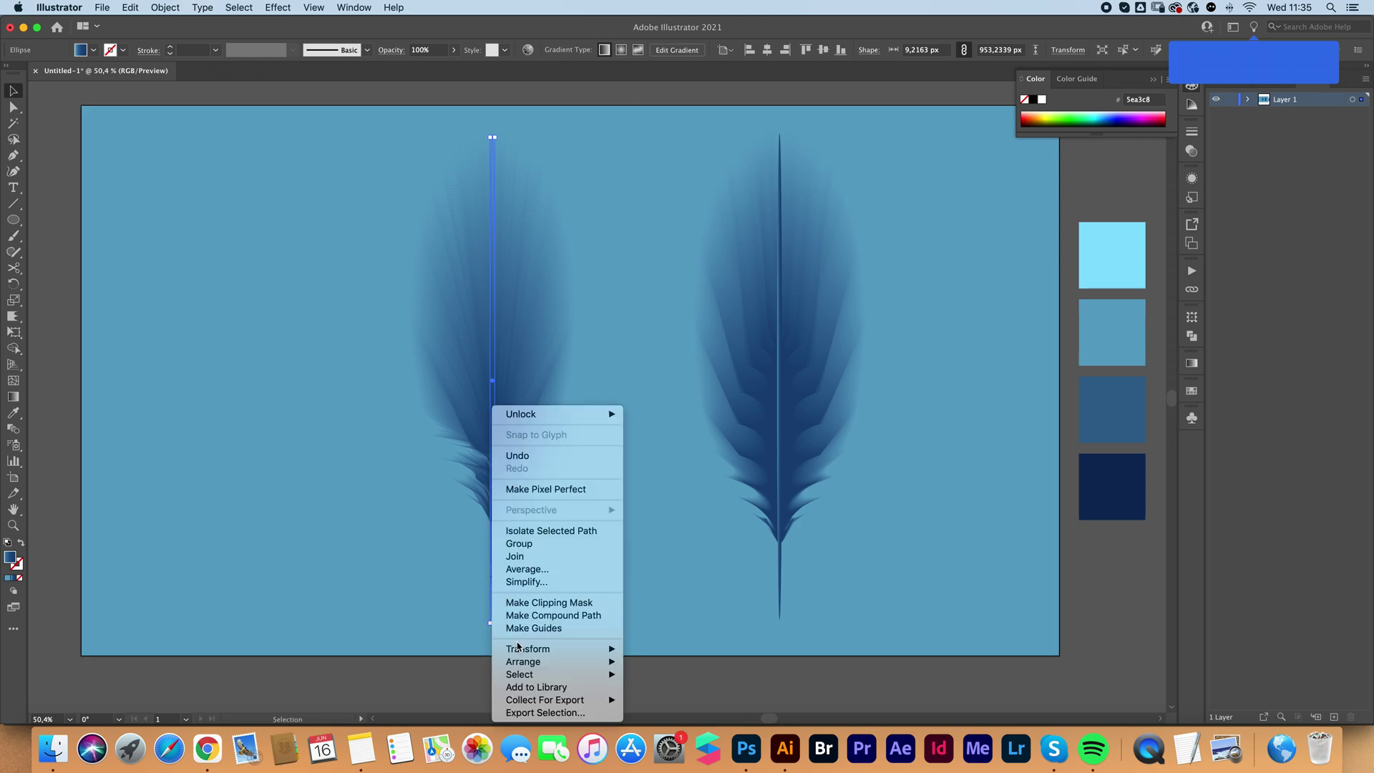
mouse_move(565, 661)
click(680, 654)
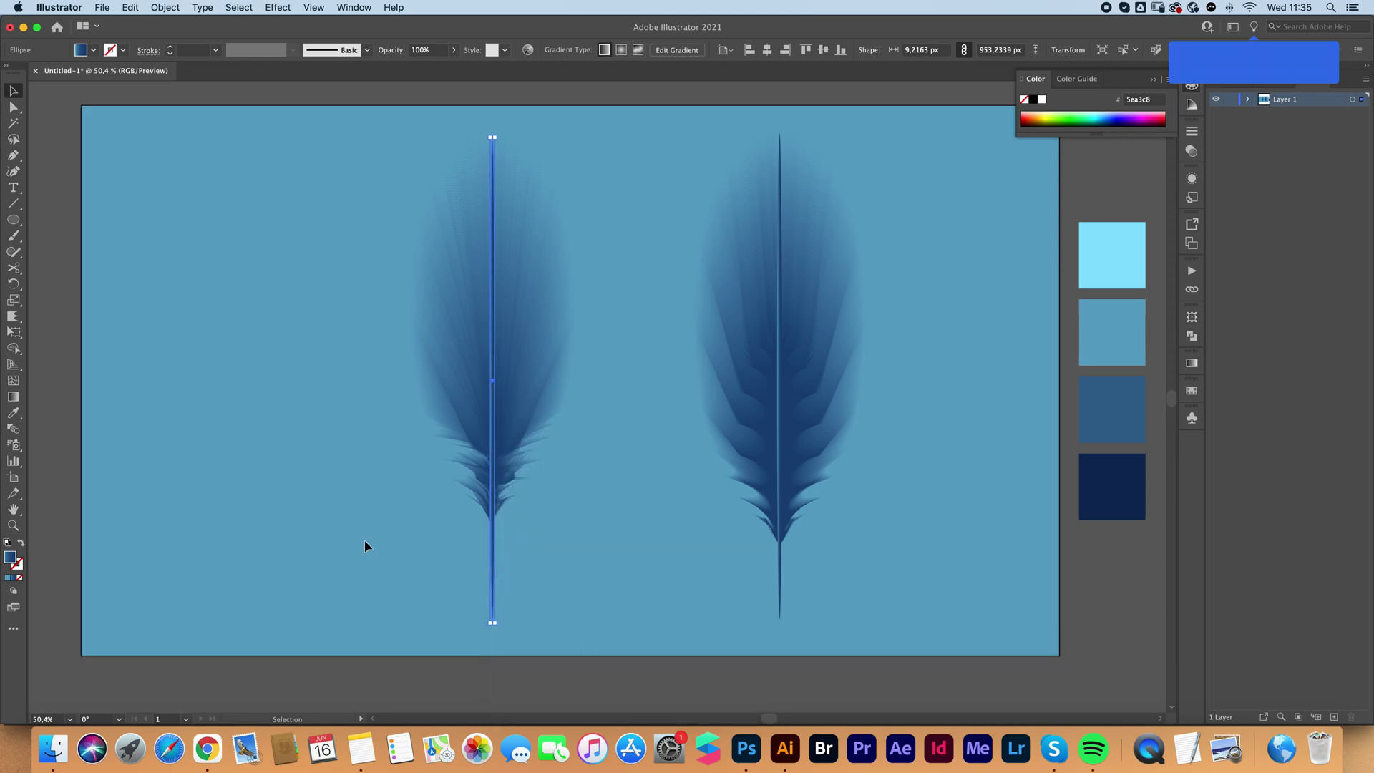
click(328, 512)
- Shrink the second feather with its stem to about half size, tilt it about 30°, then select both feathers
click(513, 615)
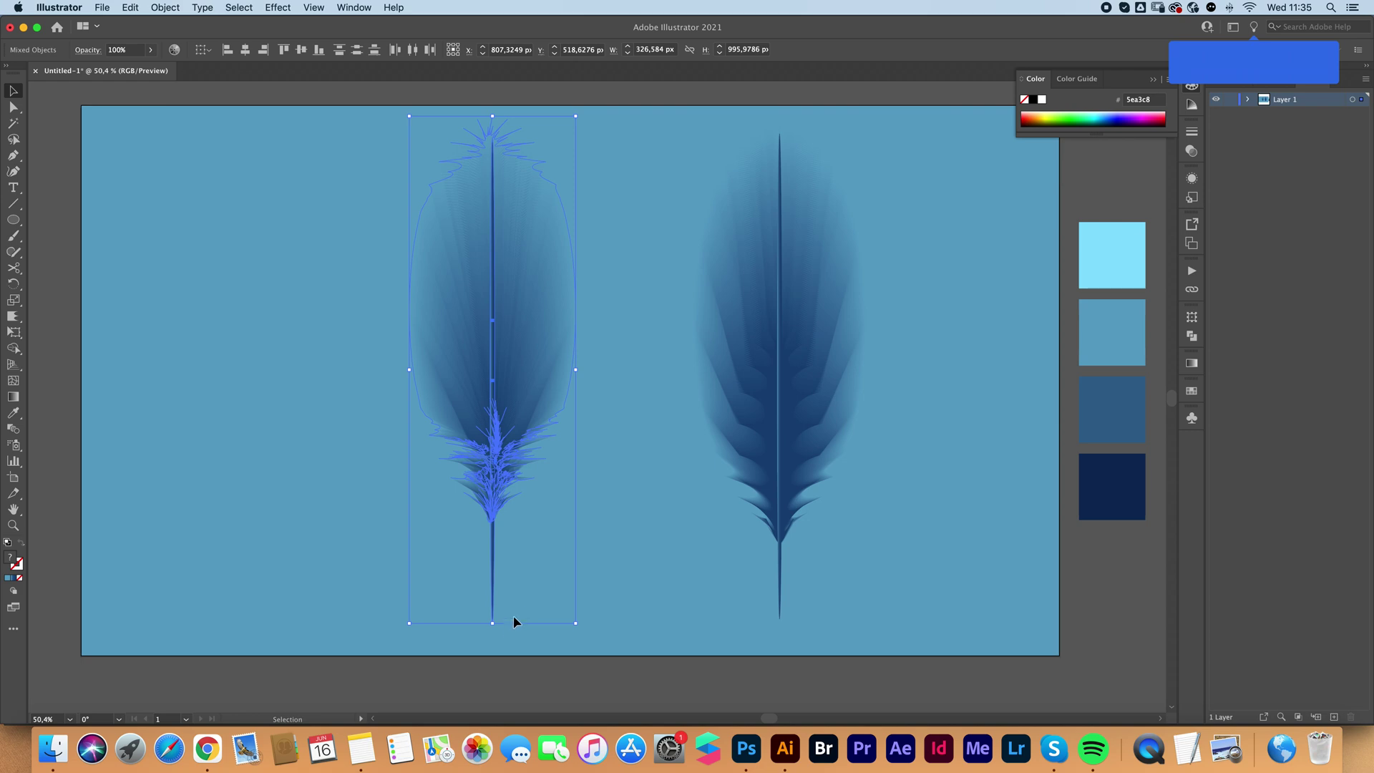
drag(492, 628, 493, 370)
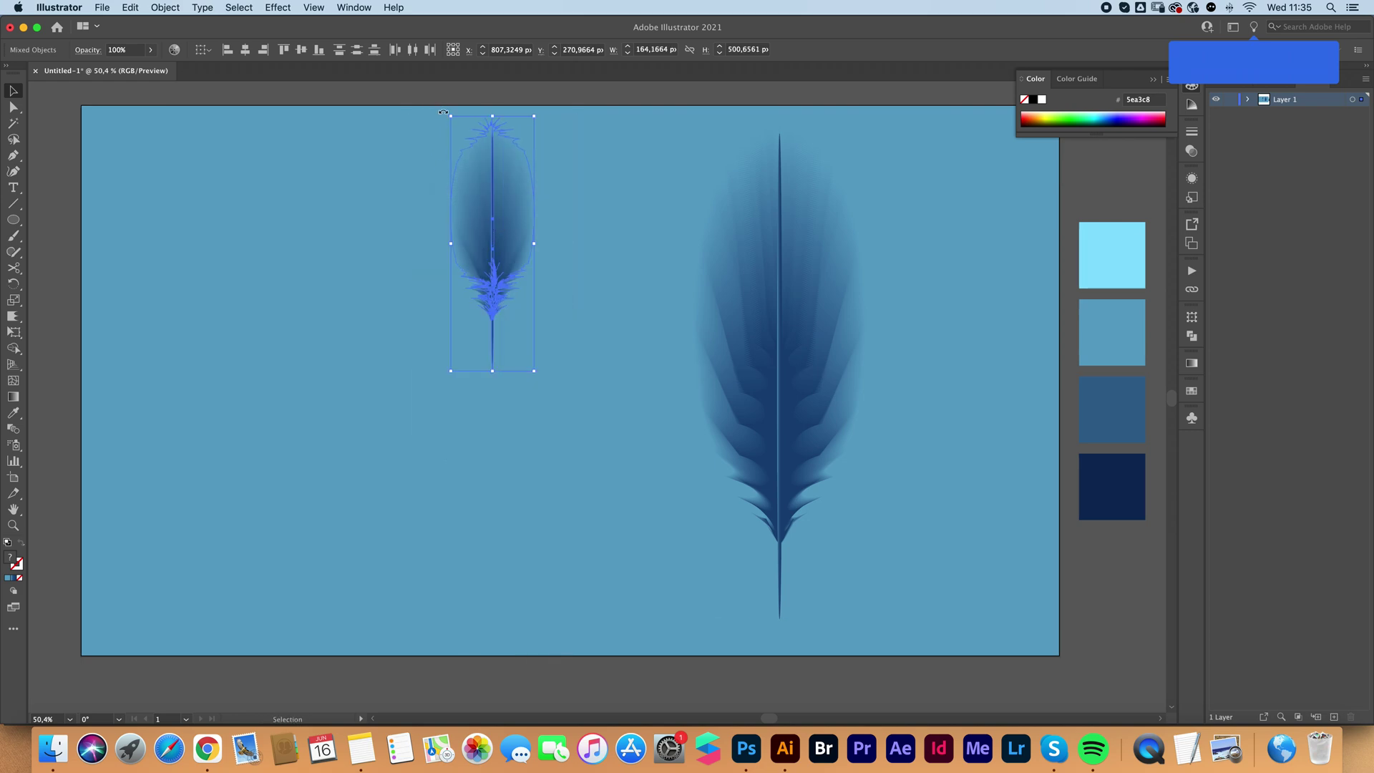
drag(444, 112, 590, 371)
click(433, 323)
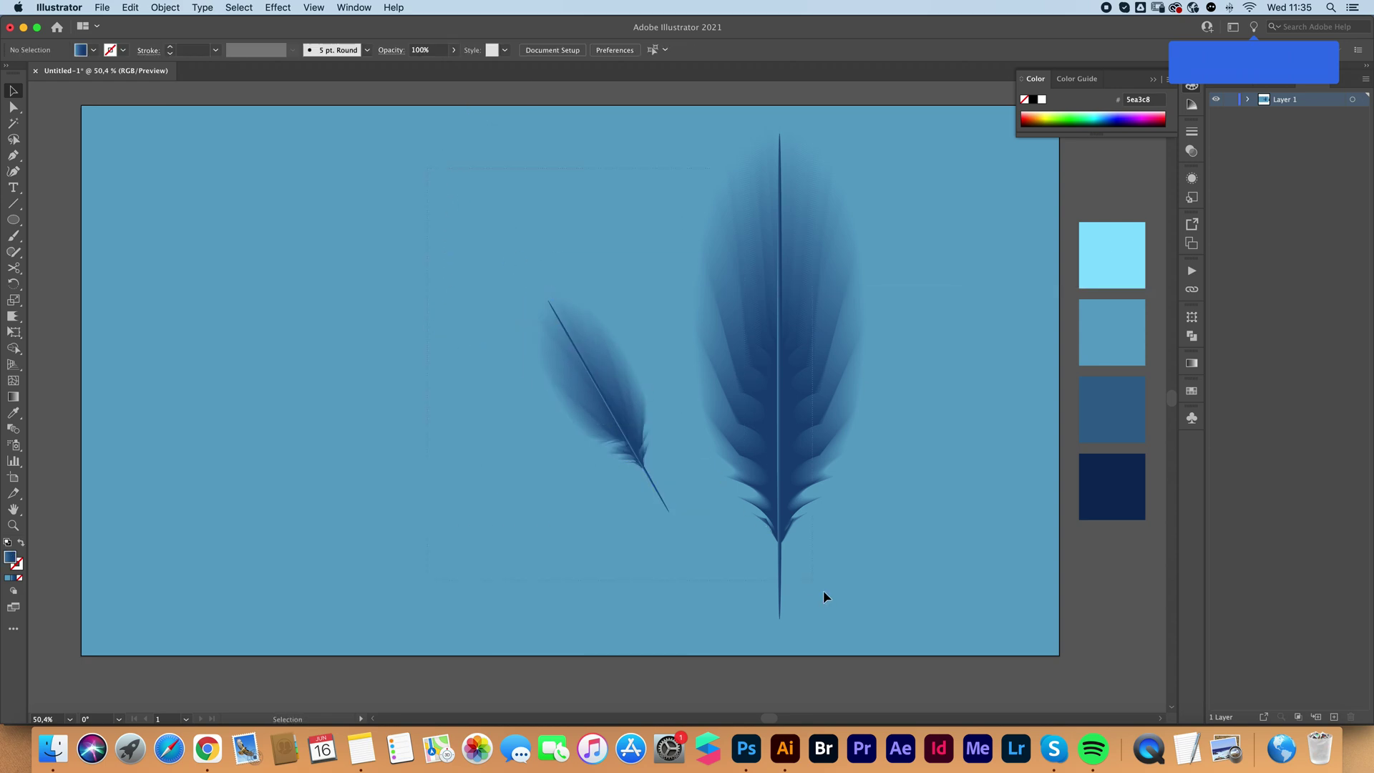
key(super+a)
click(872, 113)
key(super+a)
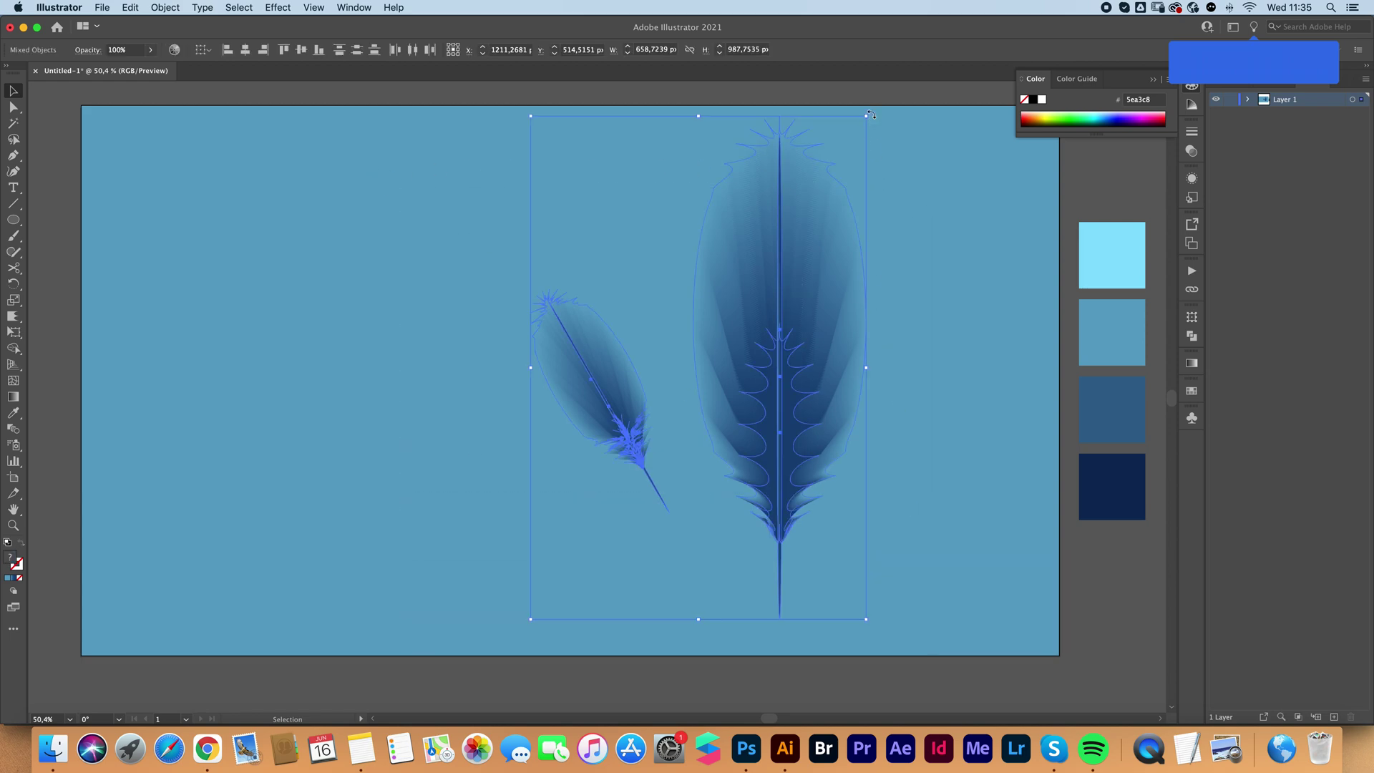
- Rotate both feathers 90°, shift them left, scale them up across the artboard, and nudge them down
drag(872, 113, 952, 540)
drag(644, 437, 483, 420)
drag(291, 353, 185, 336)
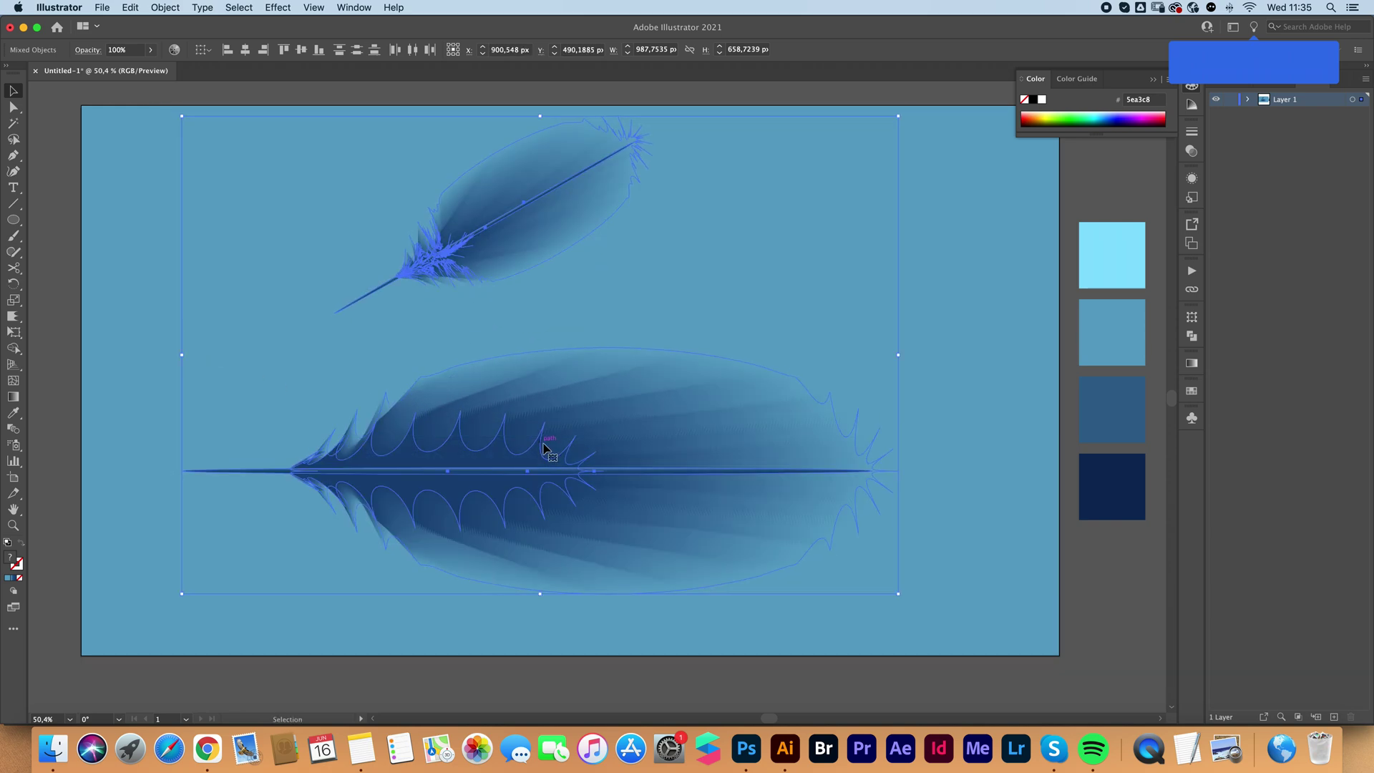
drag(588, 441, 597, 458)
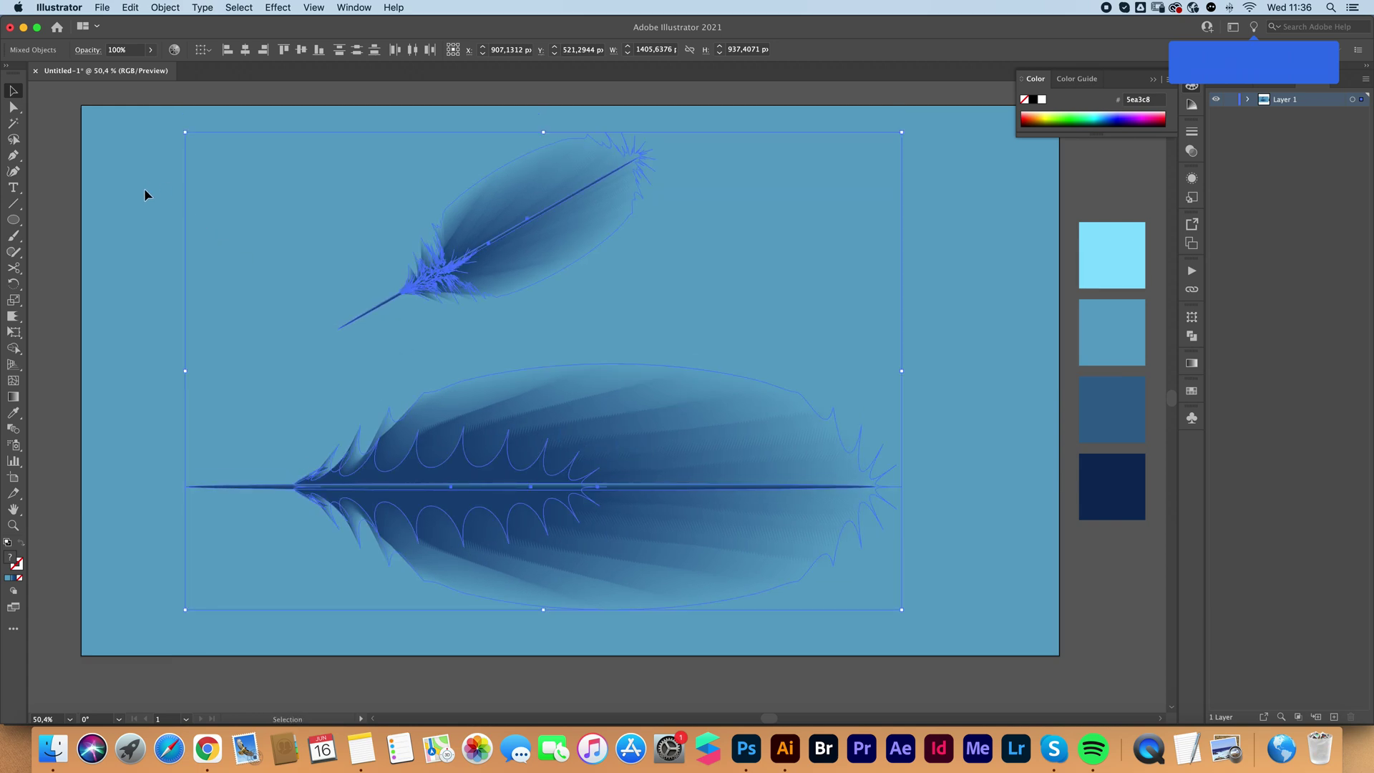
click(250, 268)
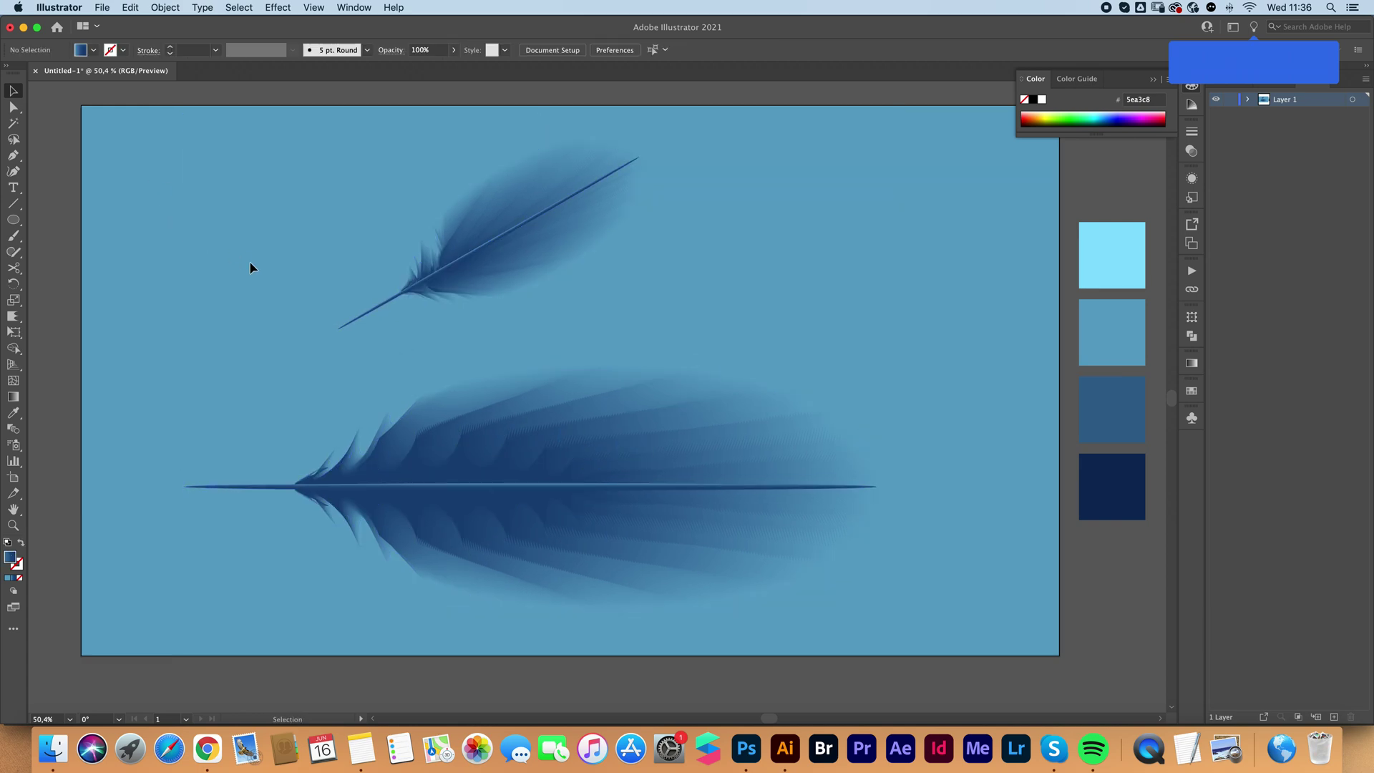